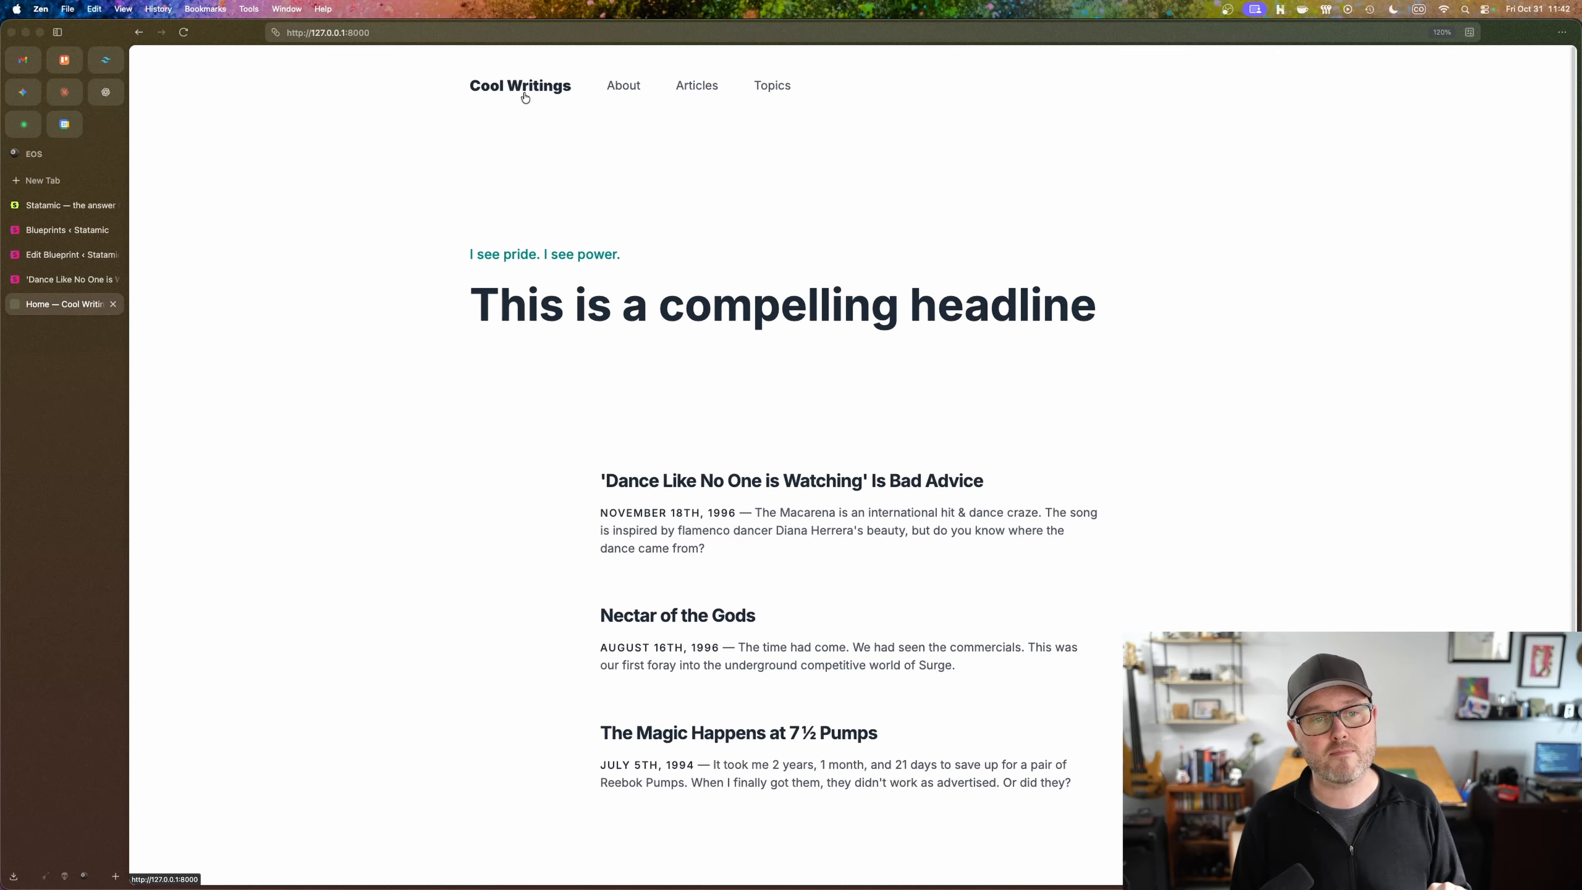
Step: Browse the Cool Writings site's About, Articles and Topics pages, and open the Dance topic
{"action": "left_click", "coordinate": [623, 85]}
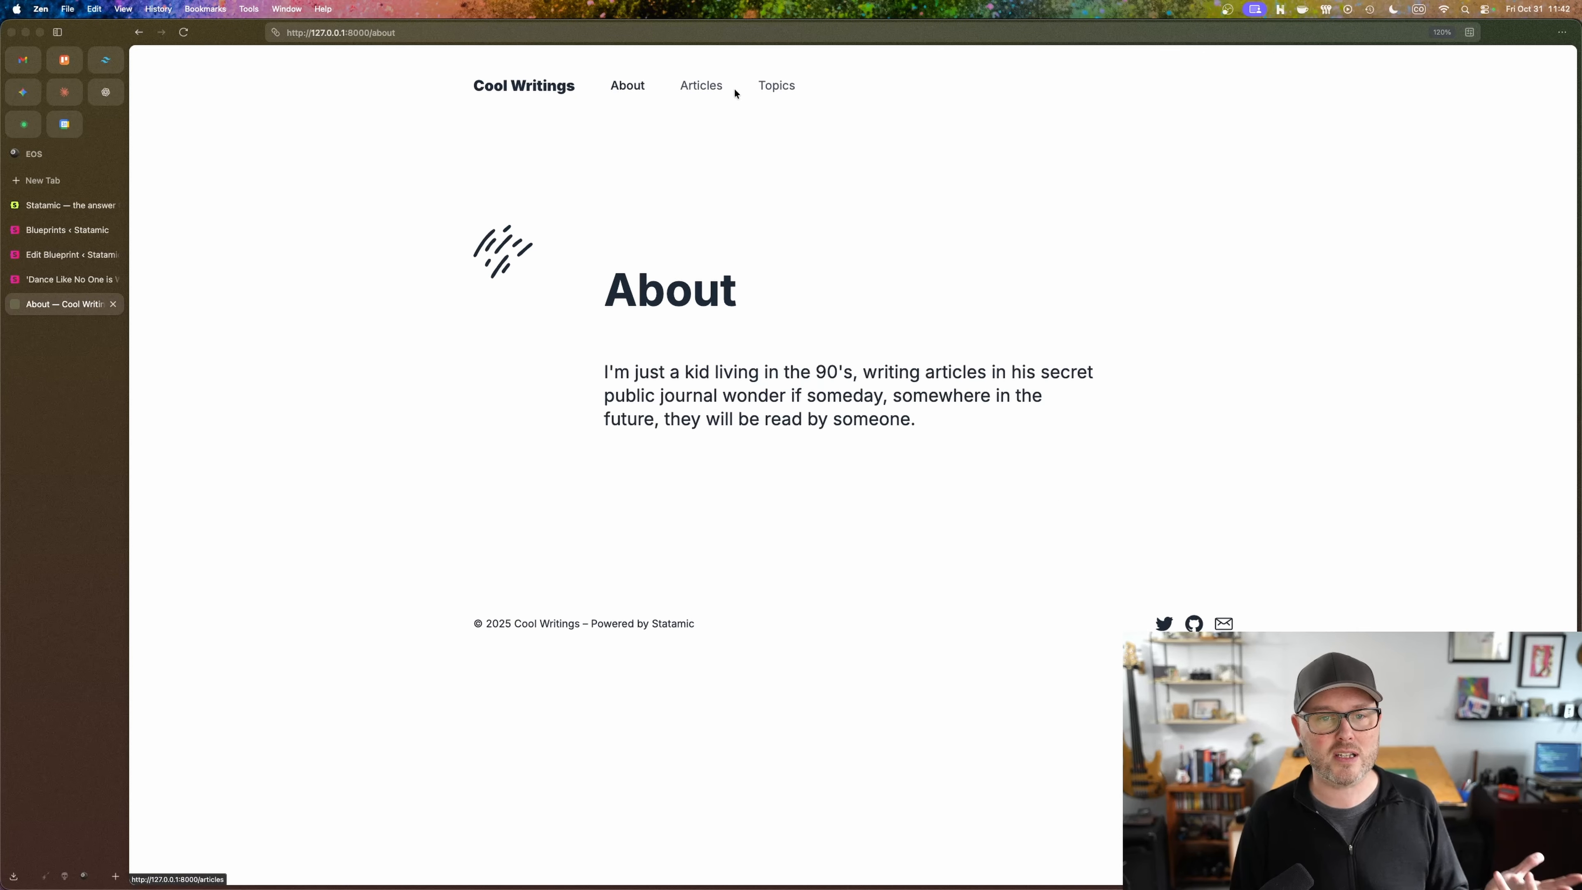
{"action": "left_click", "coordinate": [716, 91]}
{"action": "left_click", "coordinate": [775, 86]}
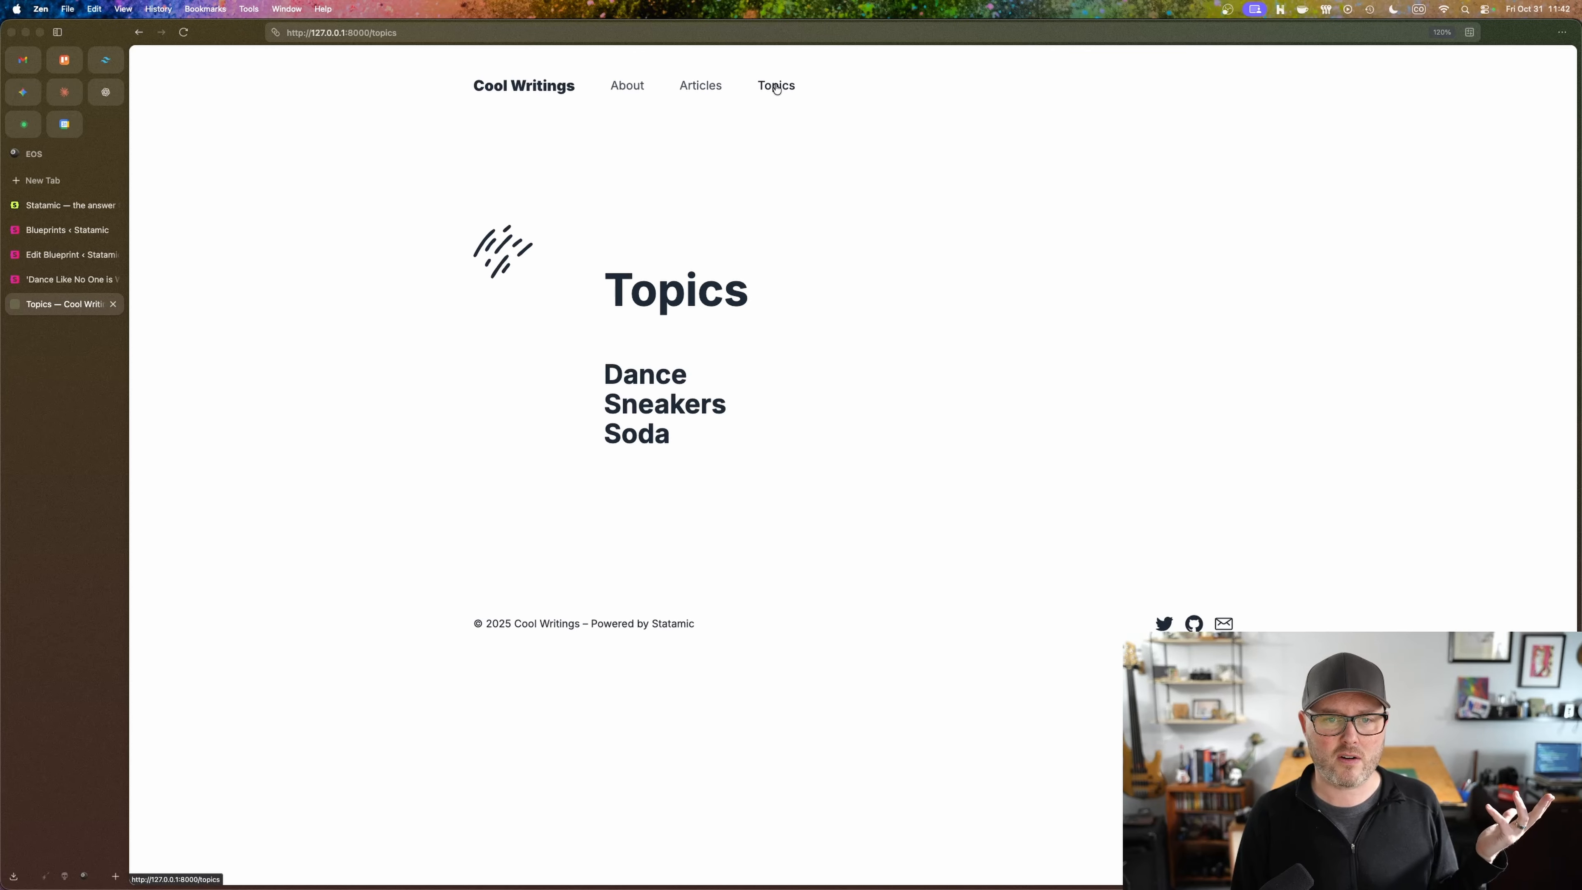
{"action": "left_click", "coordinate": [654, 380]}
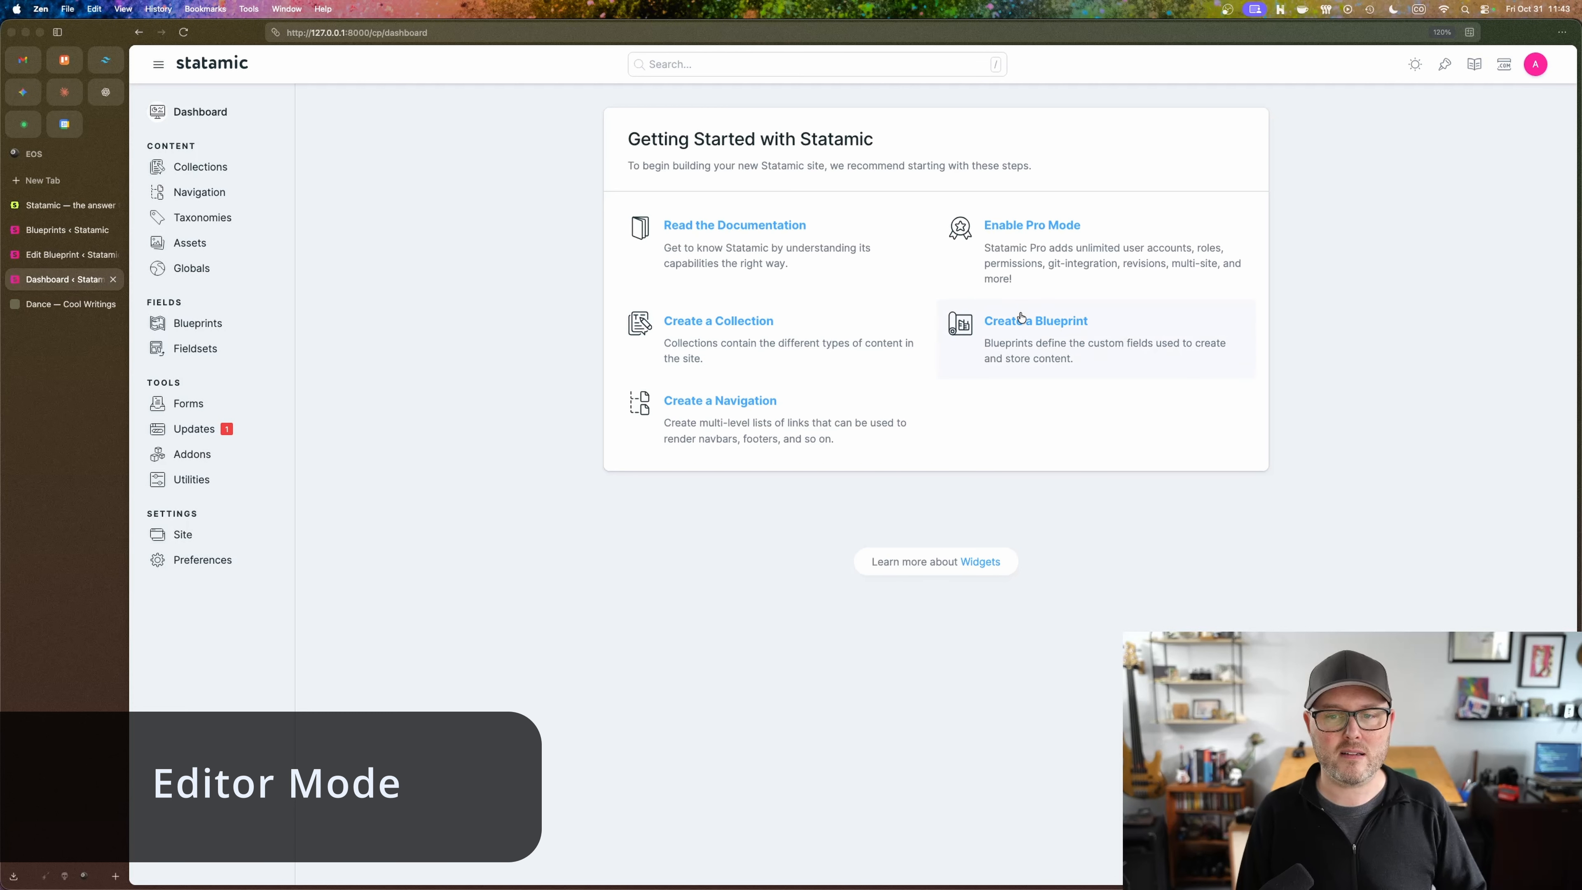
Step: Open the "'Dance Like No One is Watching' Is Bad Advice" entry in the Articles collection and examine its title and content fields
{"action": "left_click", "coordinate": [201, 169]}
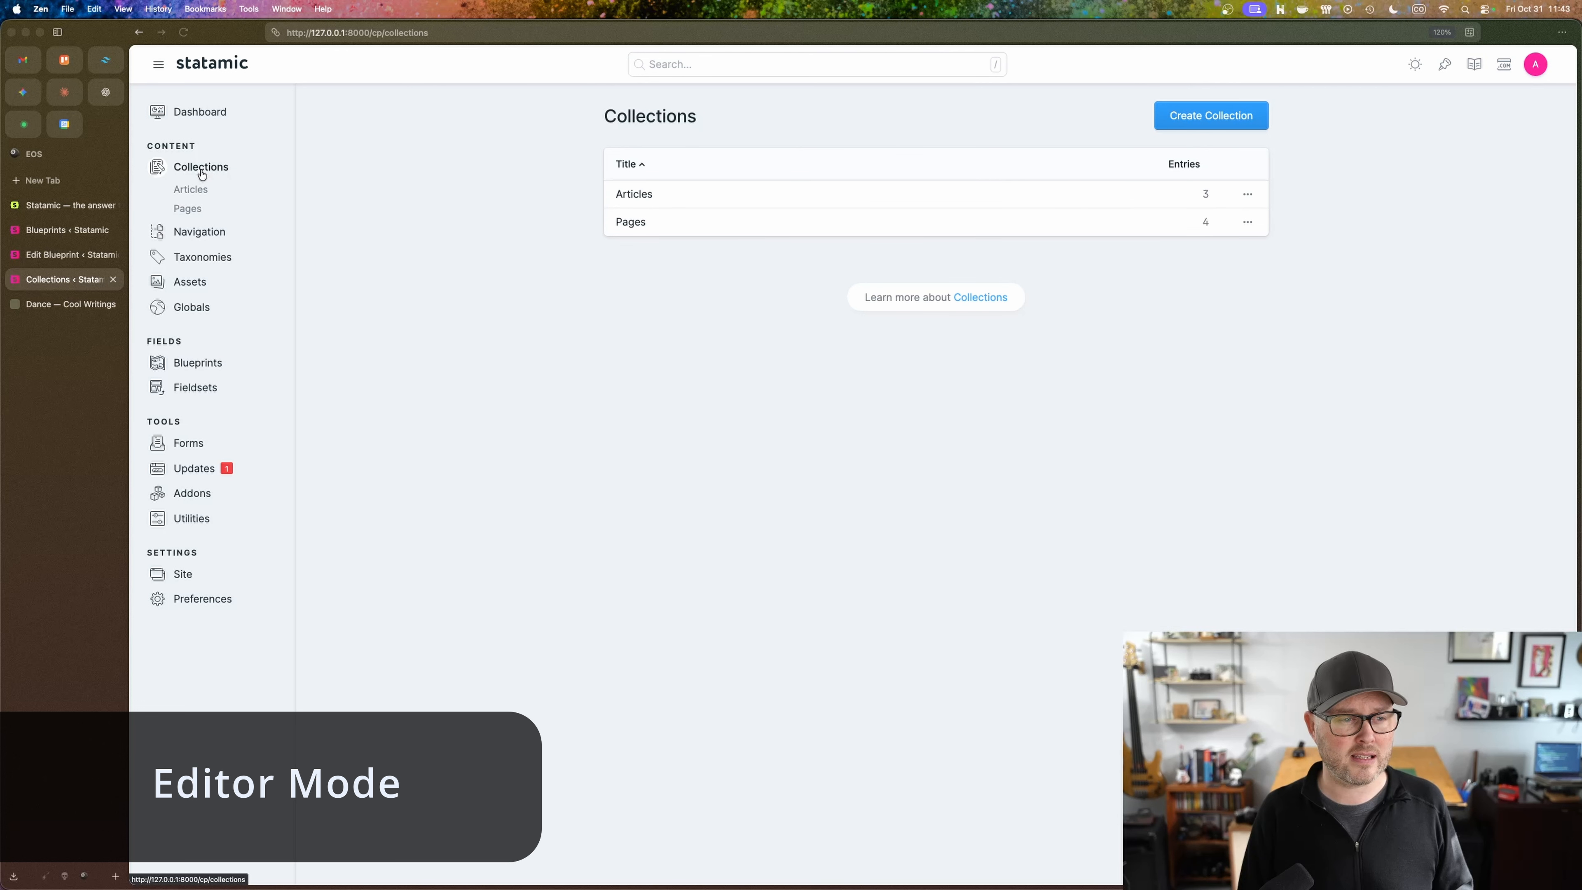
{"action": "left_click", "coordinate": [636, 193]}
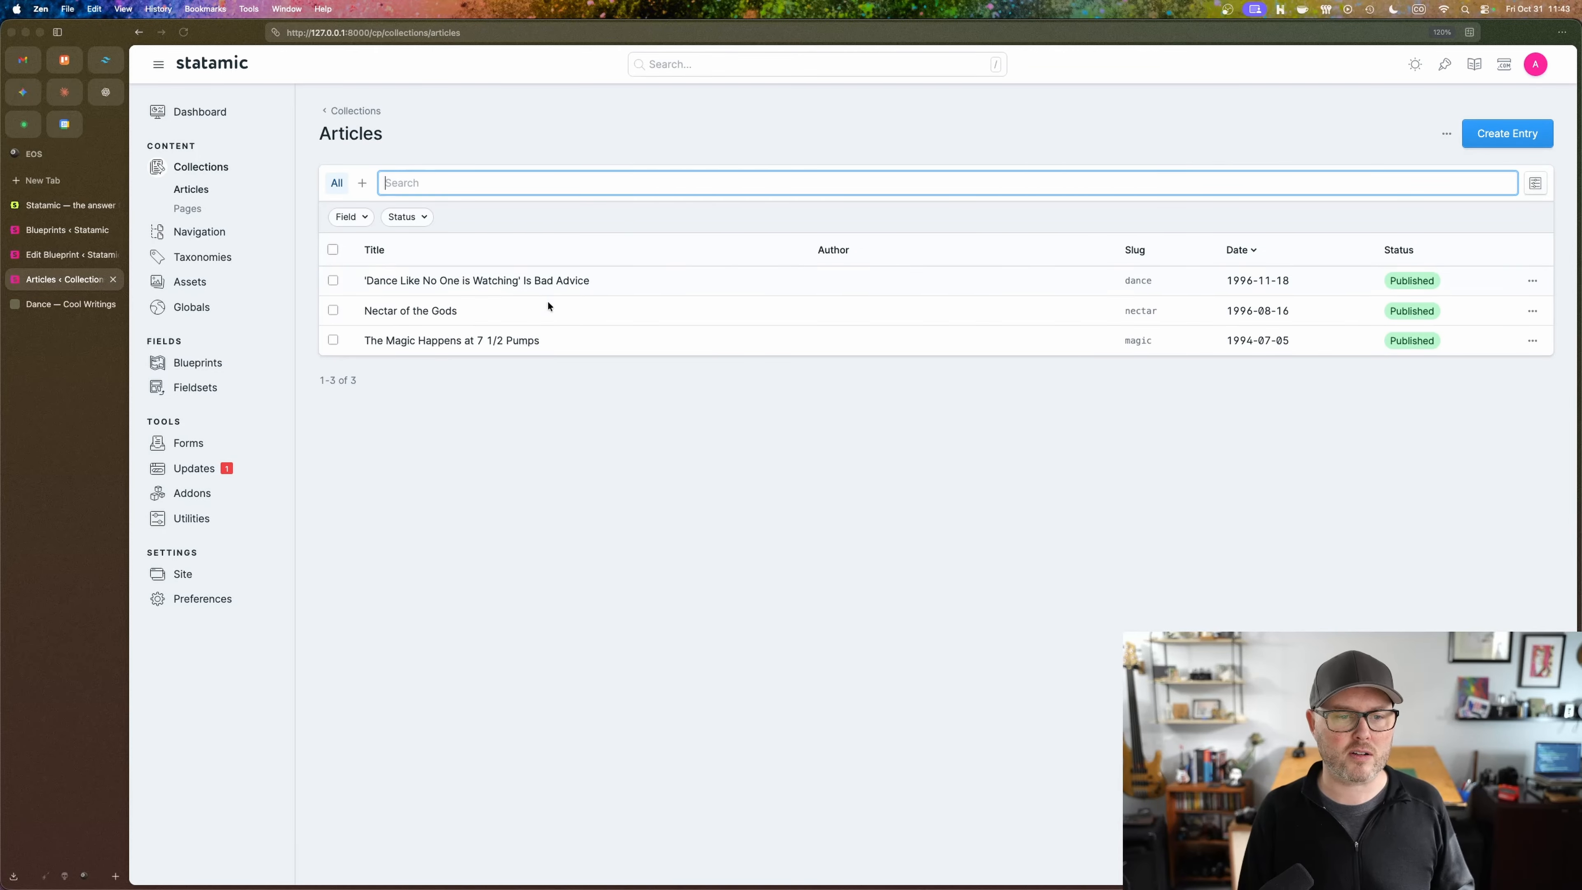
{"action": "left_click", "coordinate": [535, 288]}
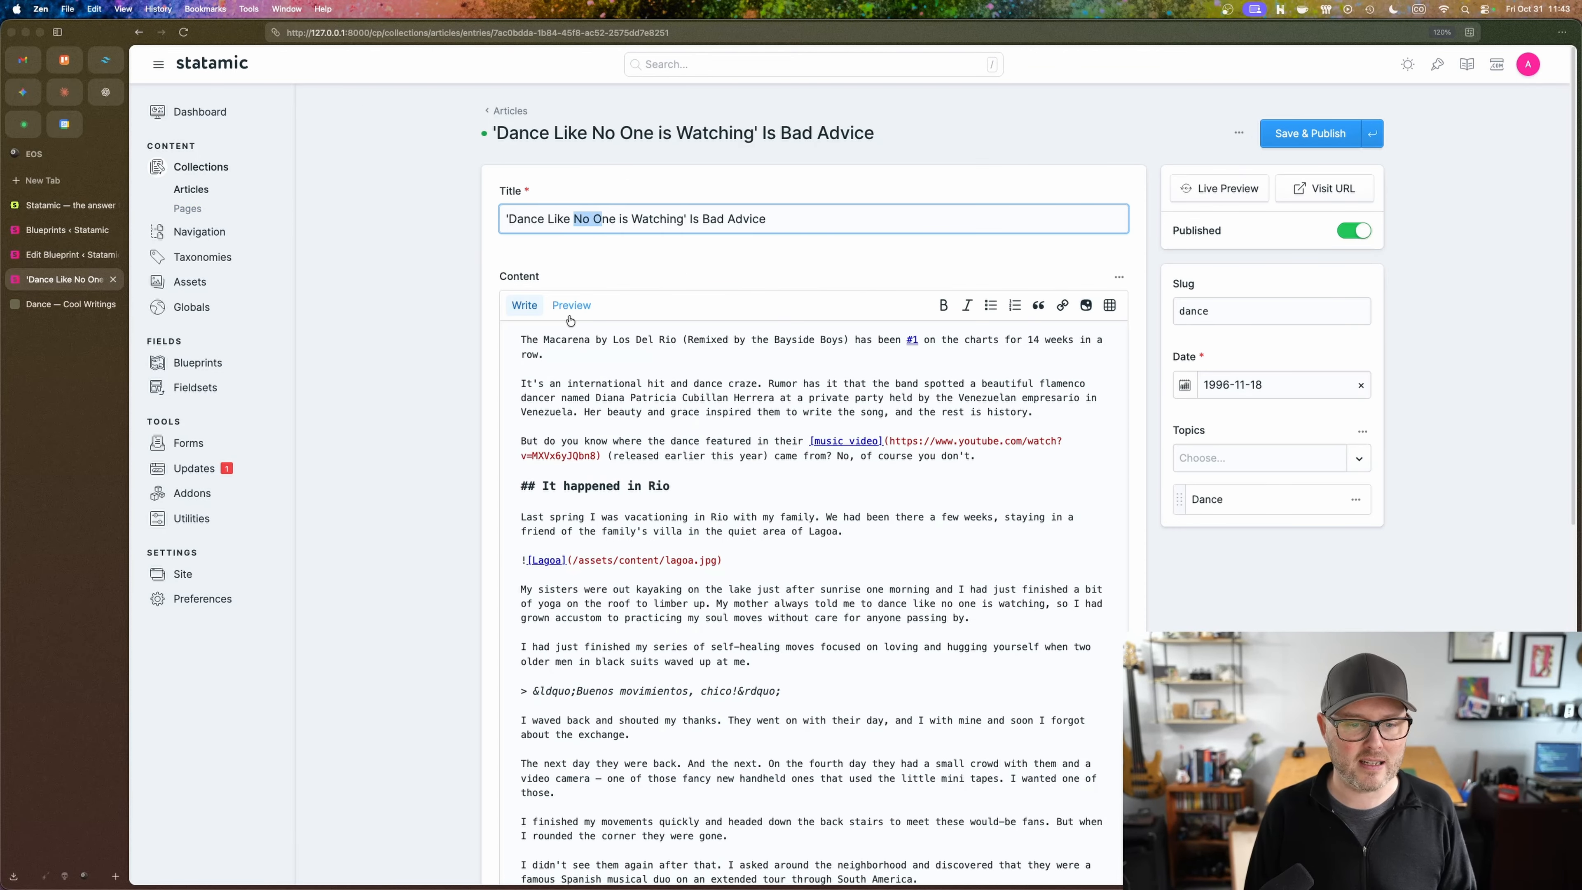
{"action": "left_click", "coordinate": [875, 666]}
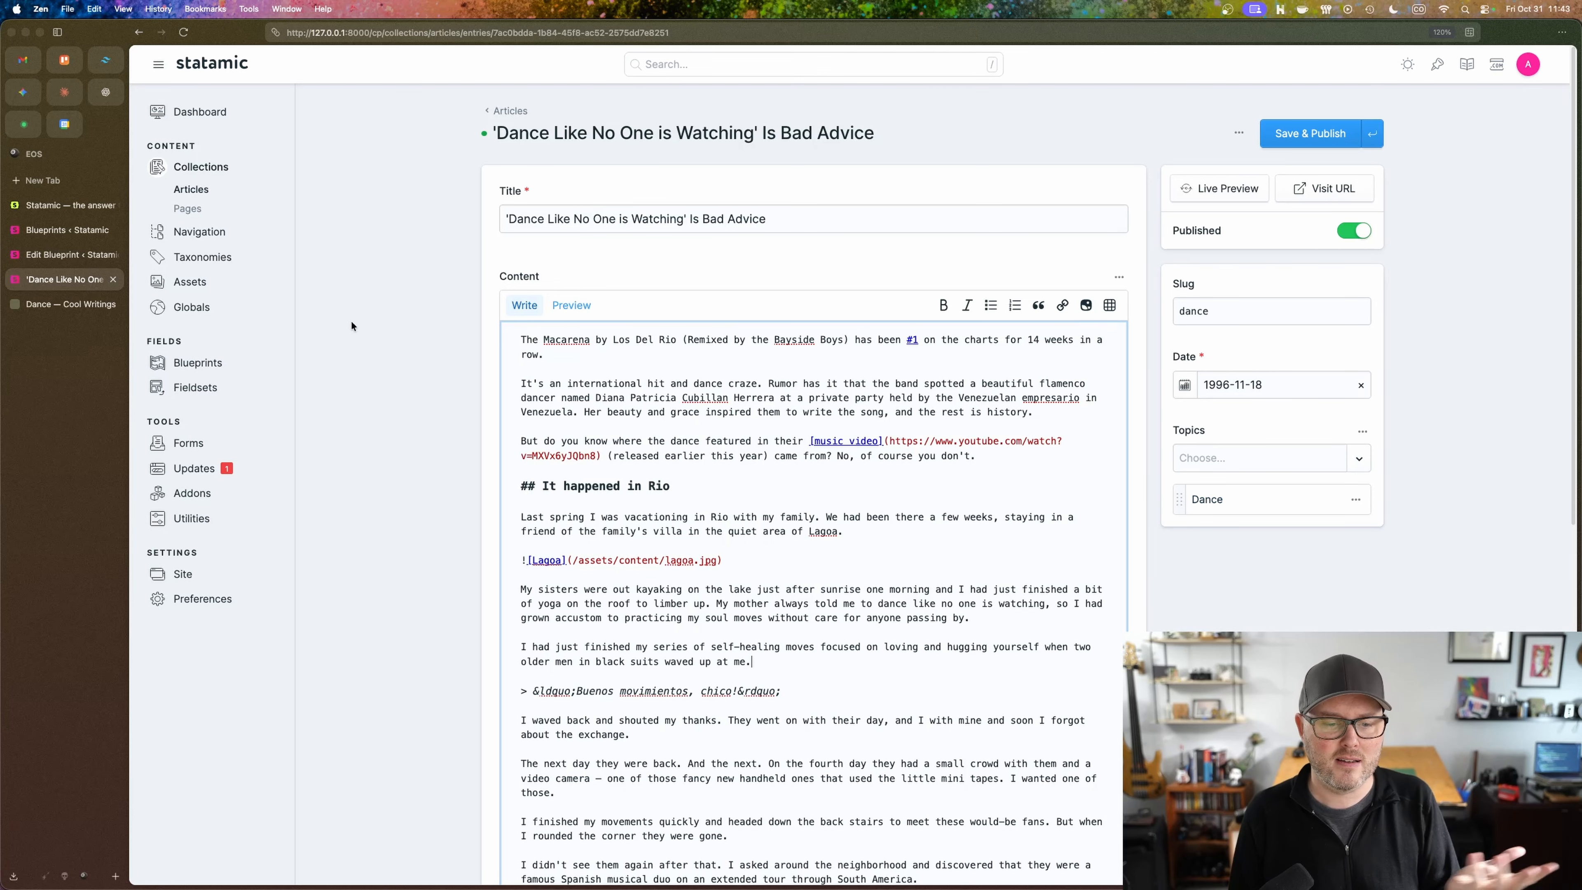
Step: Open the About entry in the Pages collection and examine its content field
{"action": "left_click", "coordinate": [190, 209]}
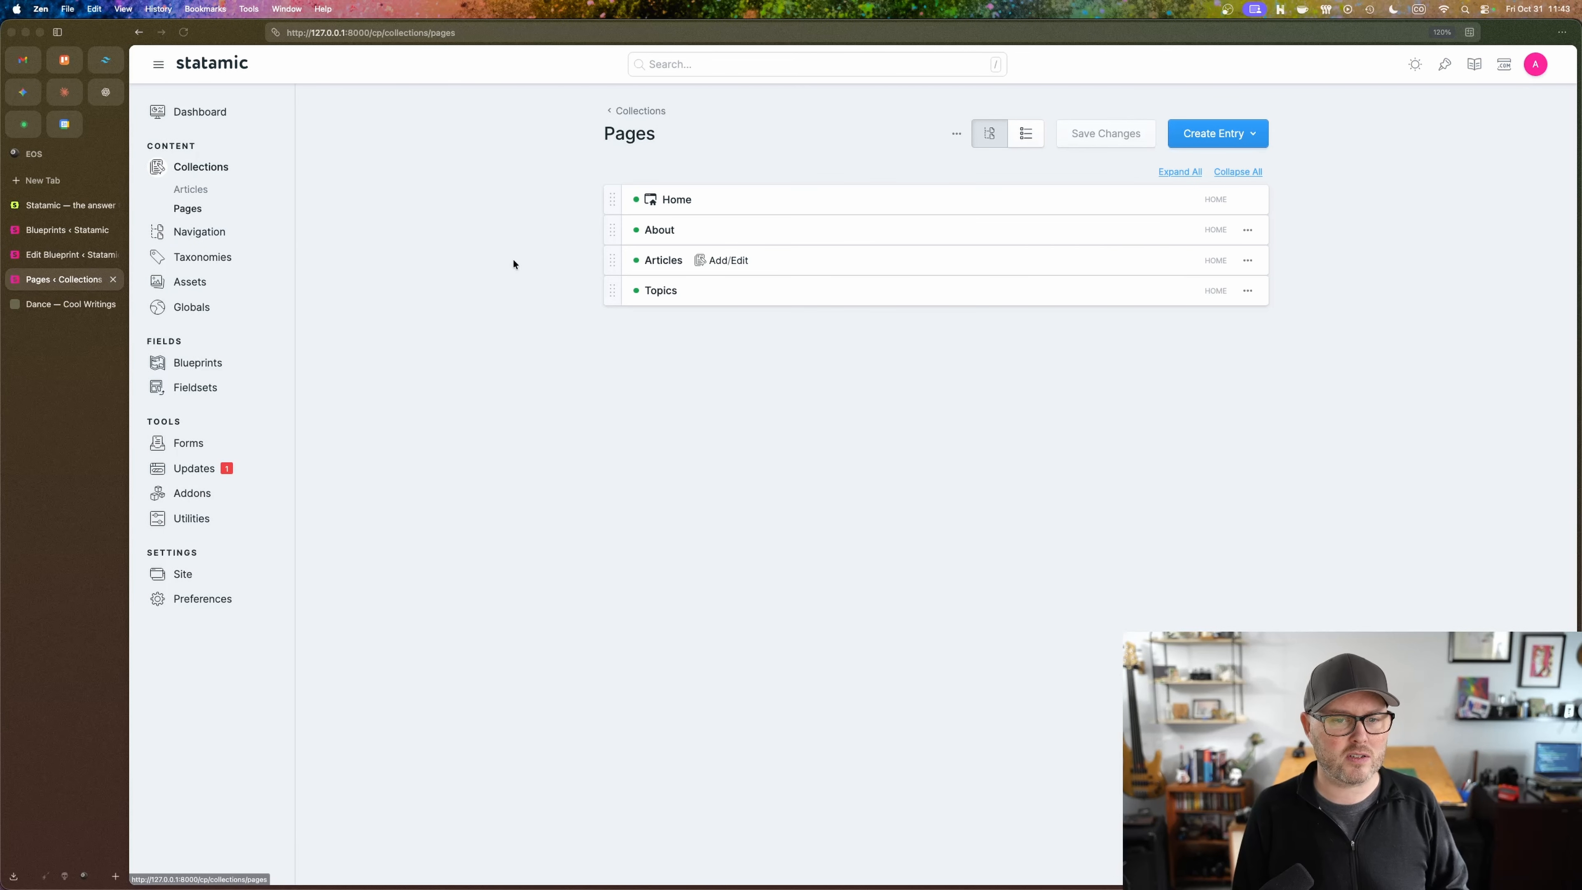
{"action": "left_click", "coordinate": [652, 230]}
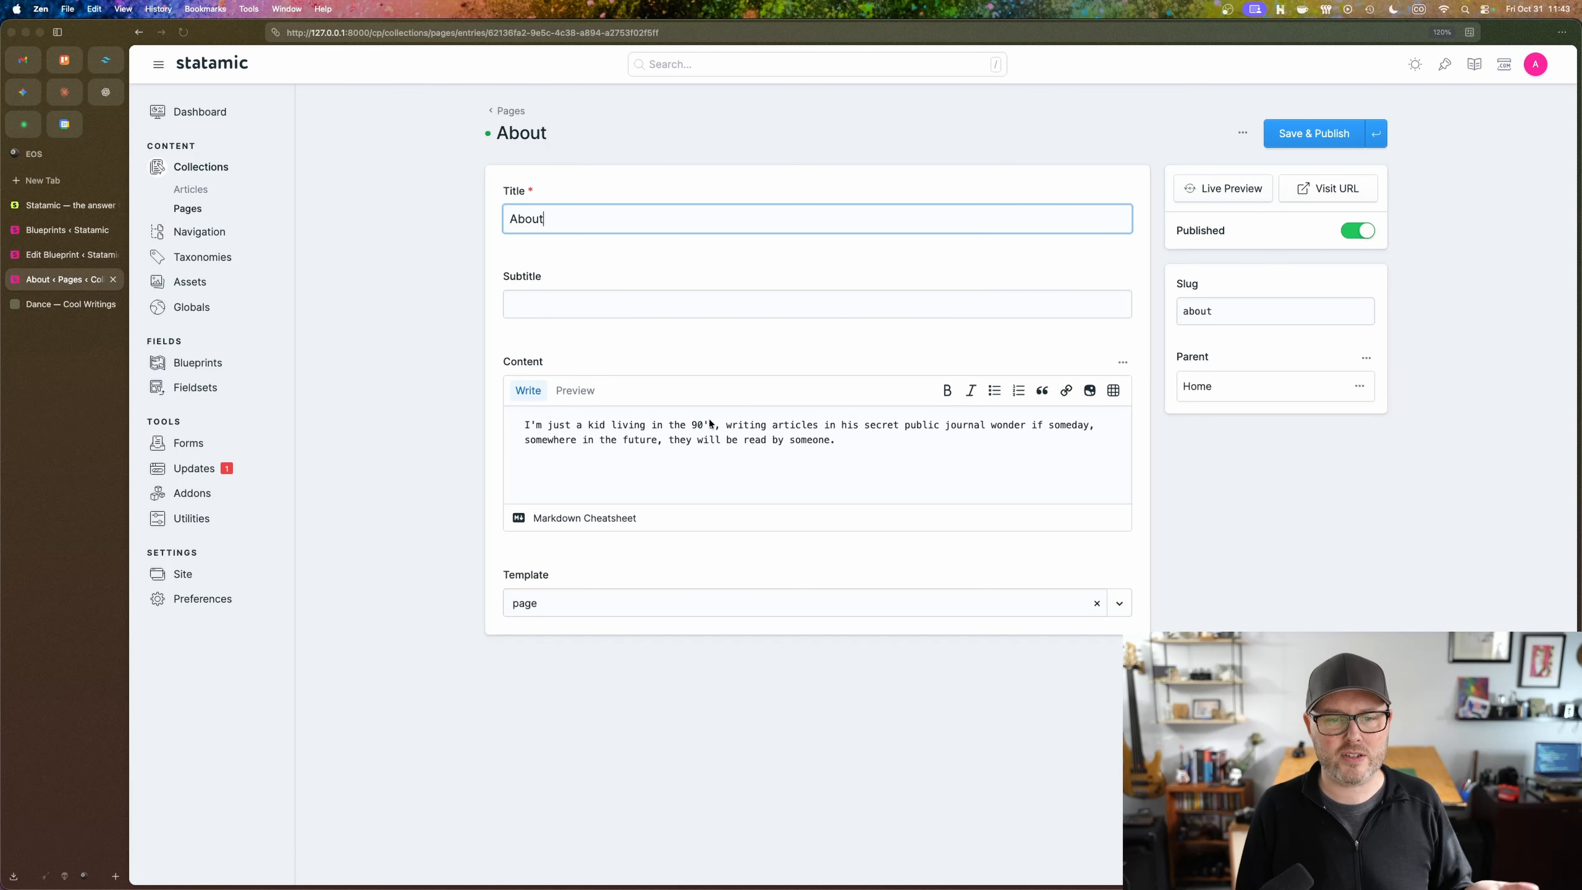
{"action": "left_click", "coordinate": [915, 462]}
{"action": "key", "text": "super+a"}
{"action": "left_click", "coordinate": [915, 461]}
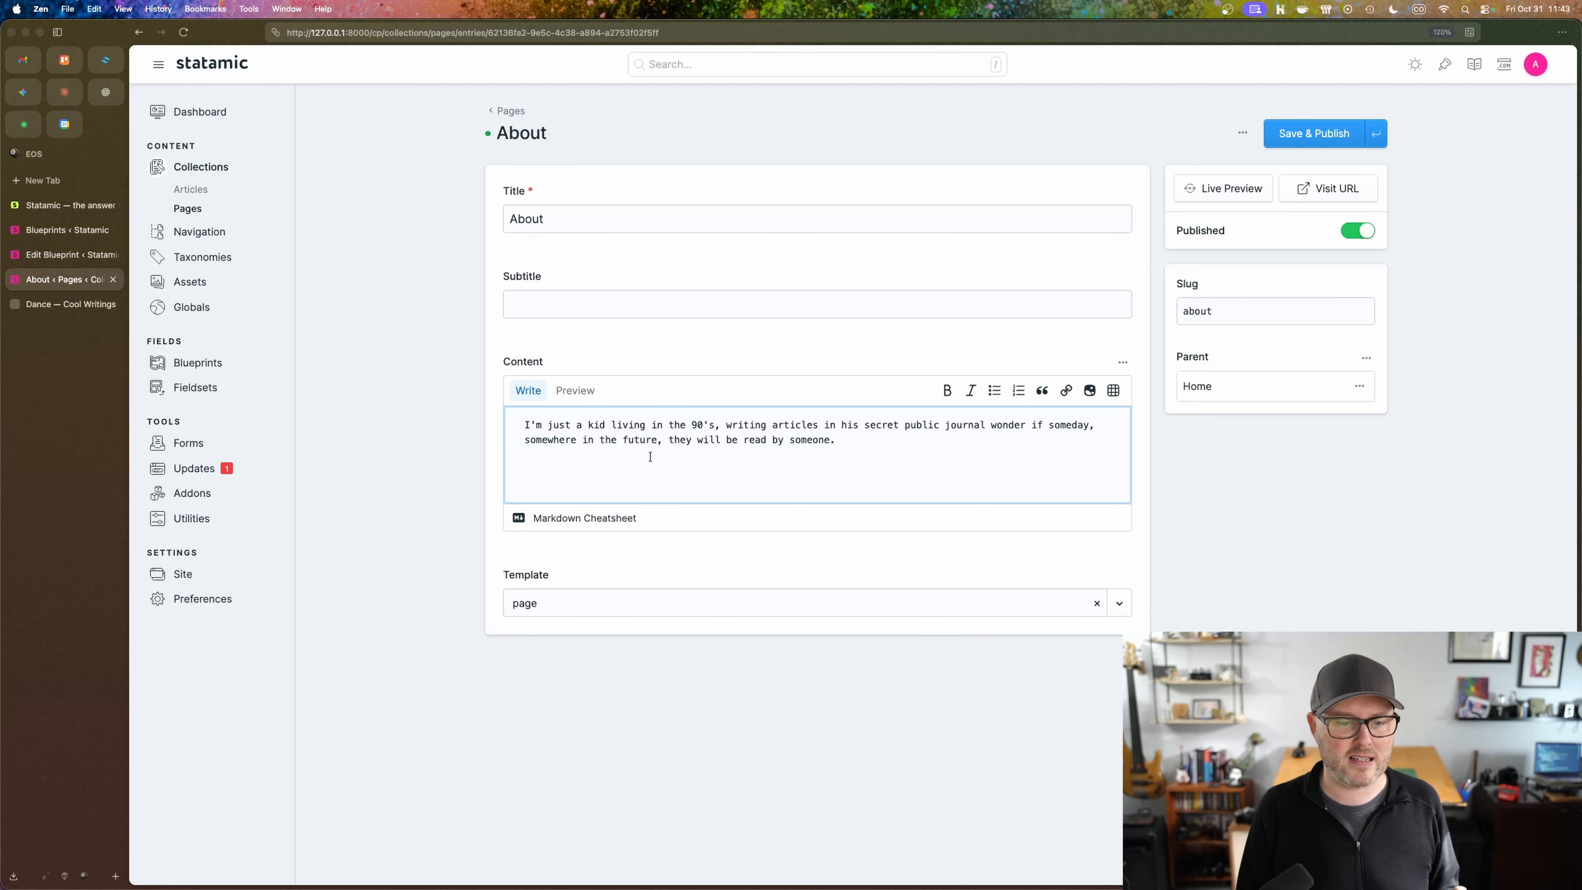
{"action": "left_click", "coordinate": [427, 369]}
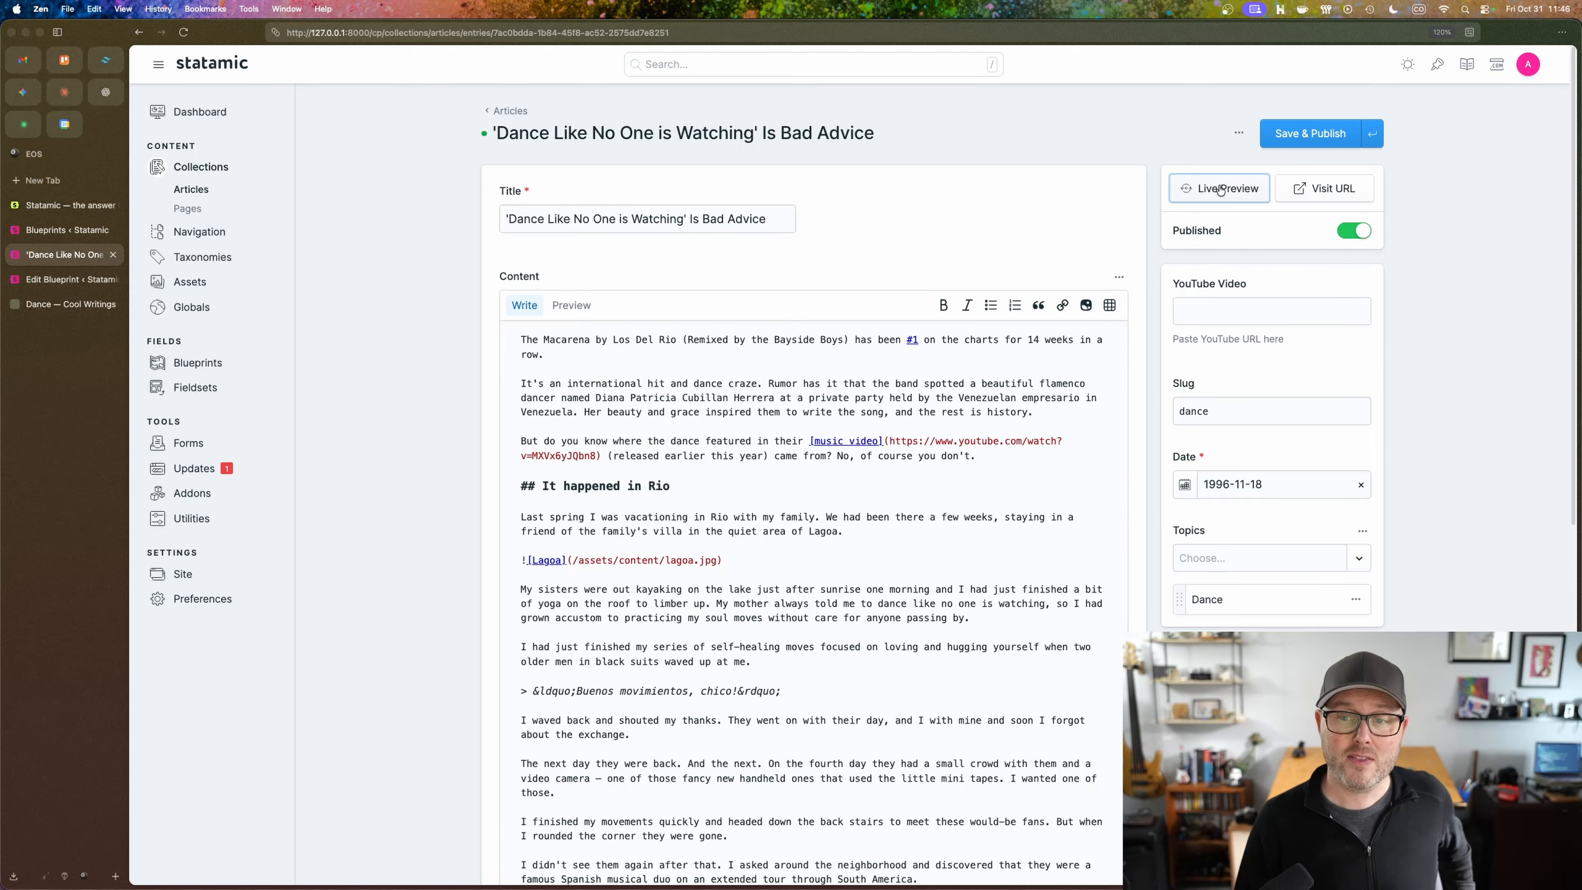
Step: Open the Dance article's Live Preview and add "Yae!" to the end of the first content paragraph
{"action": "left_click", "coordinate": [1219, 189]}
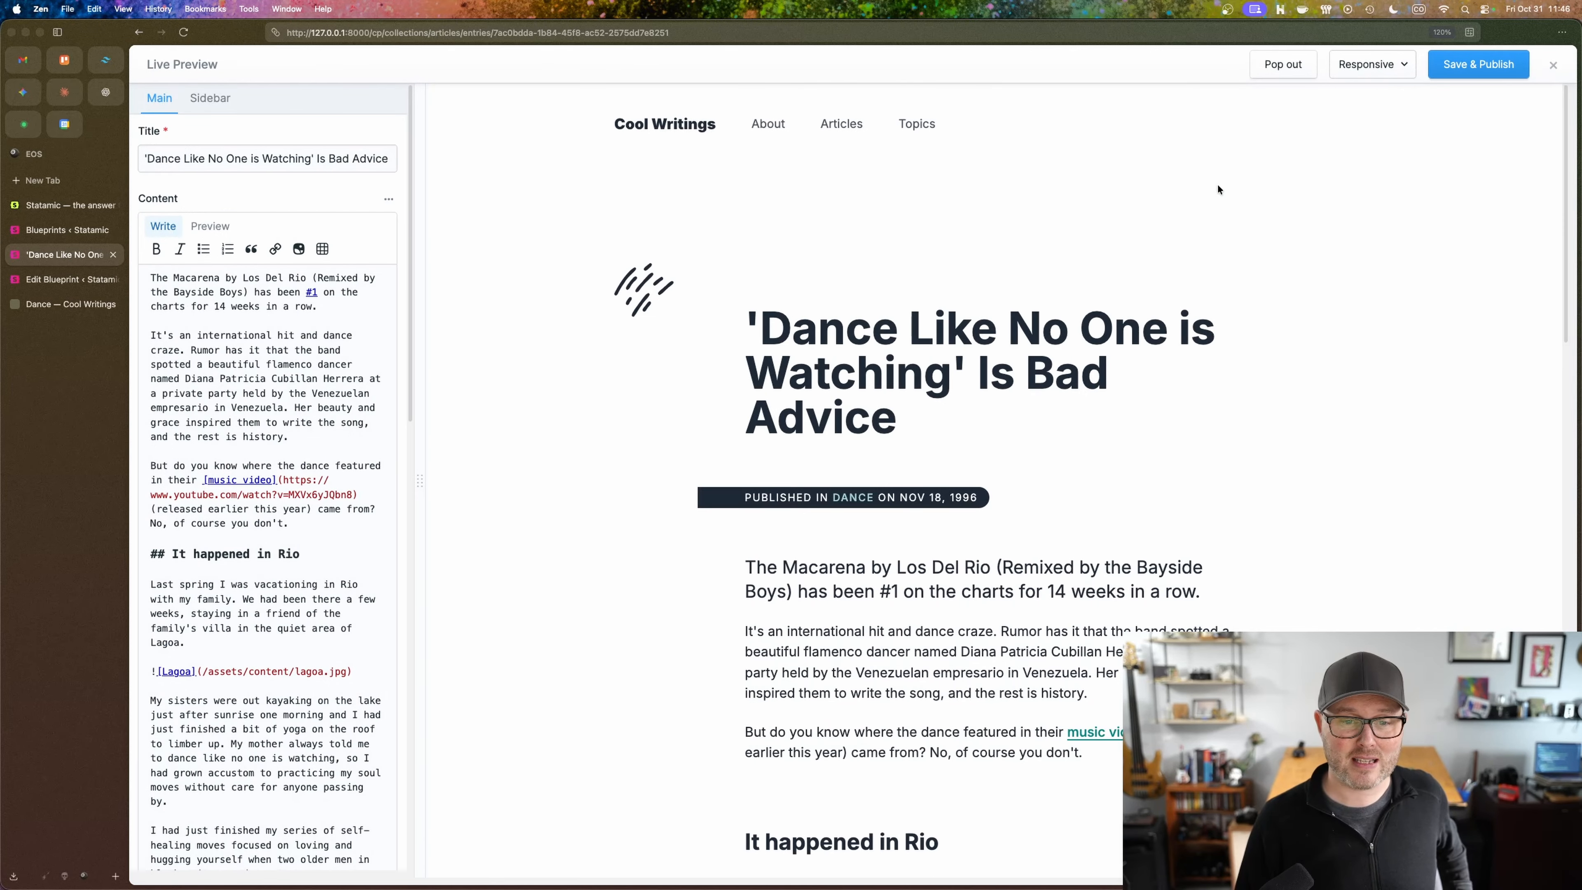
{"action": "left_click", "coordinate": [281, 350]}
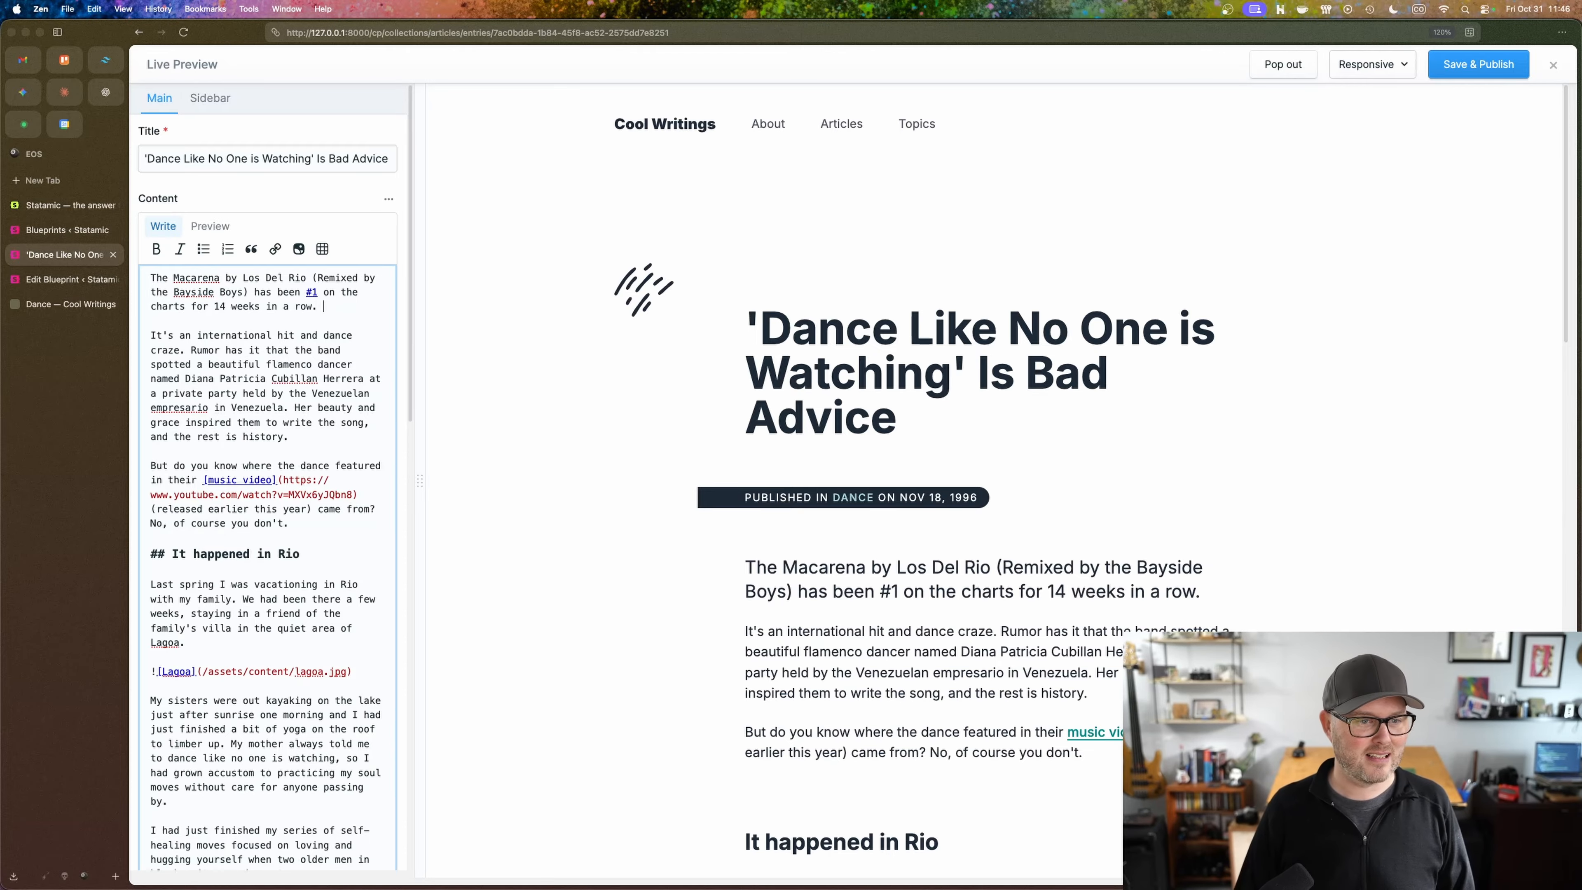
{"action": "type", "text": "Yae!"}
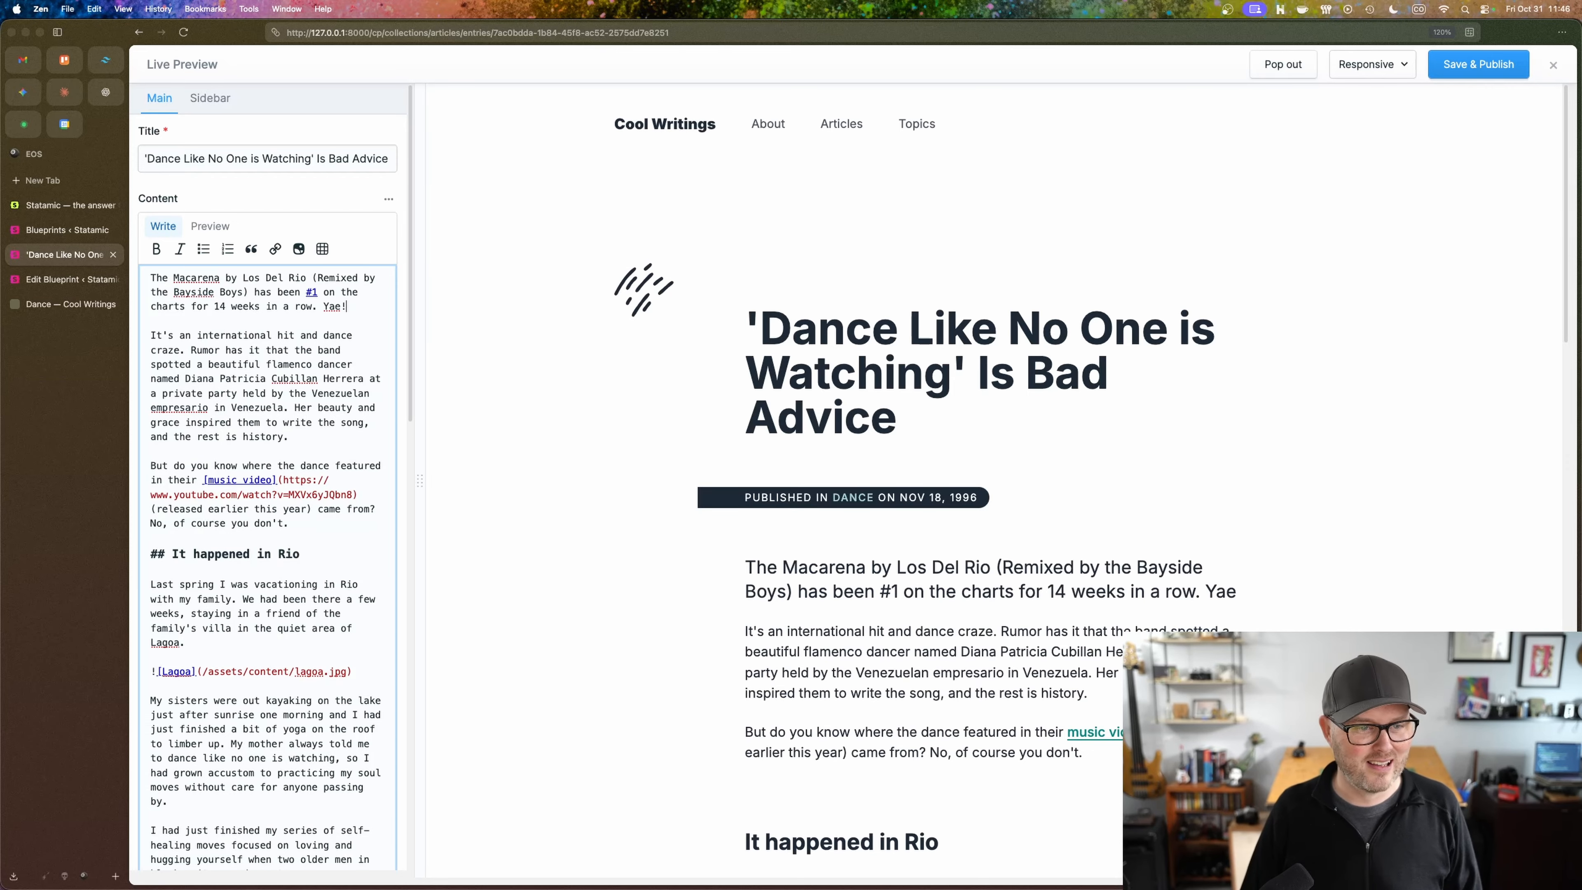
{"action": "left_click_drag", "start_coordinate": [1216, 591], "coordinate": [1249, 588]}
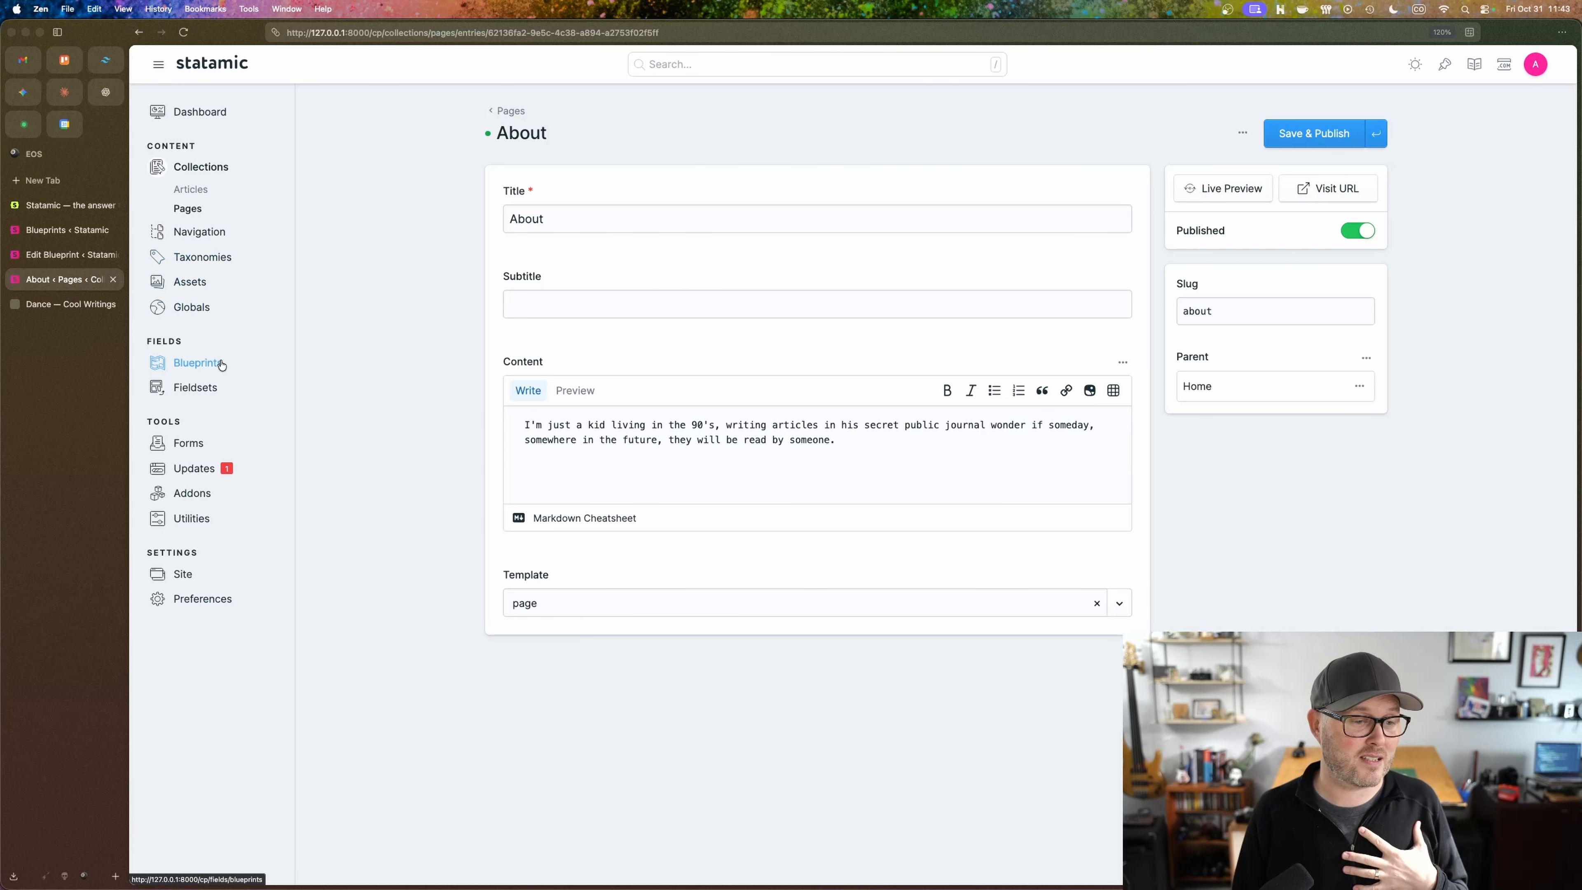
Step: Create a Text field with the display label "YouTube Video" in the Article blueprint's Main section
{"action": "left_click", "coordinate": [199, 362]}
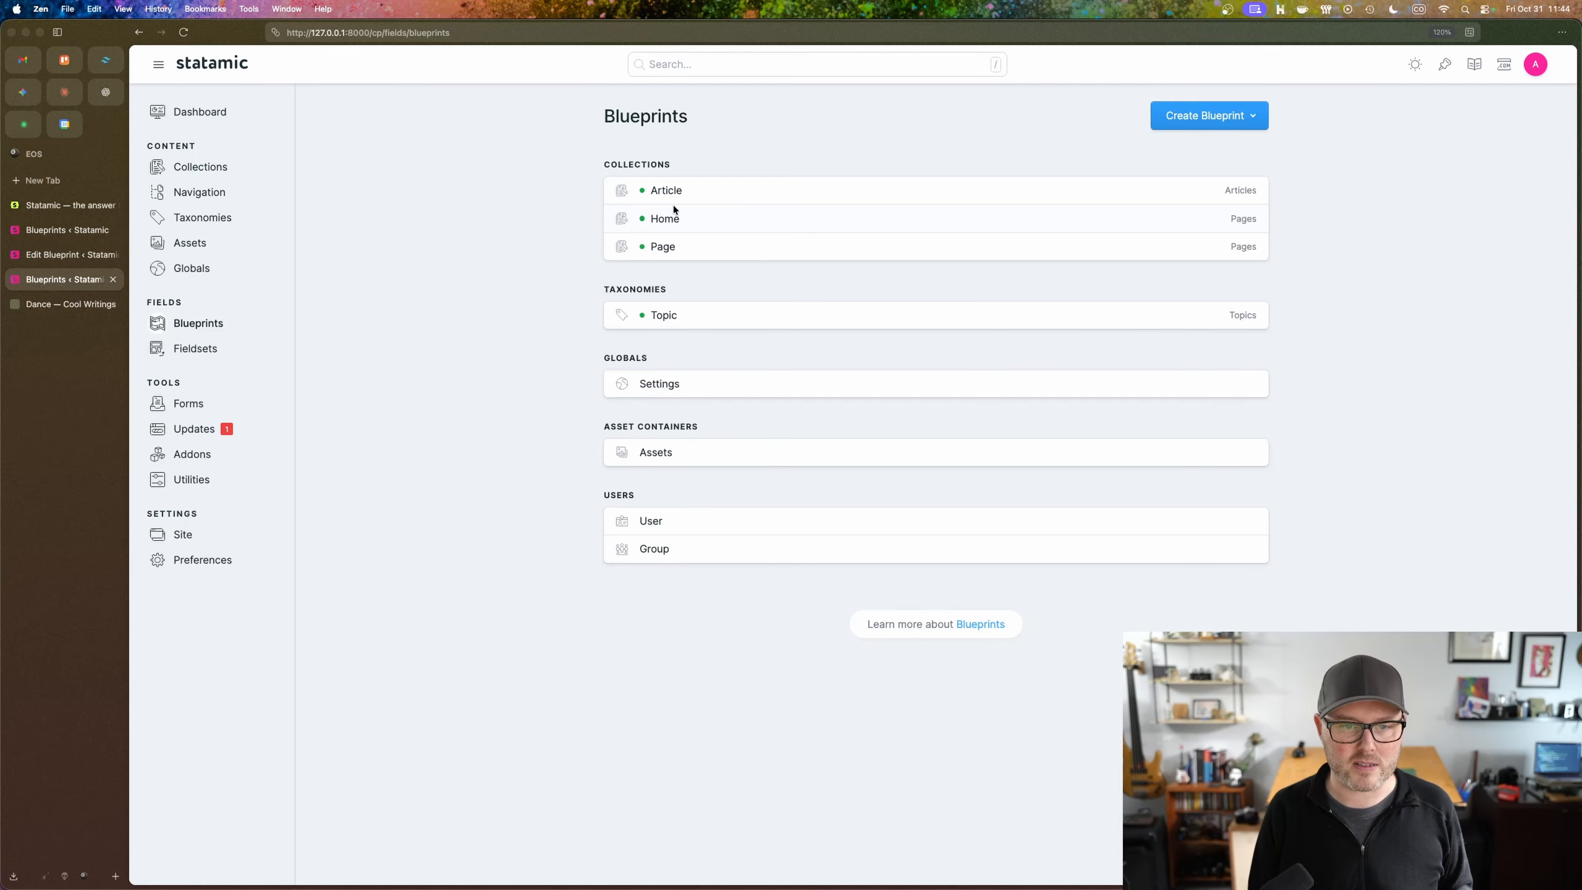
{"action": "left_click", "coordinate": [662, 188]}
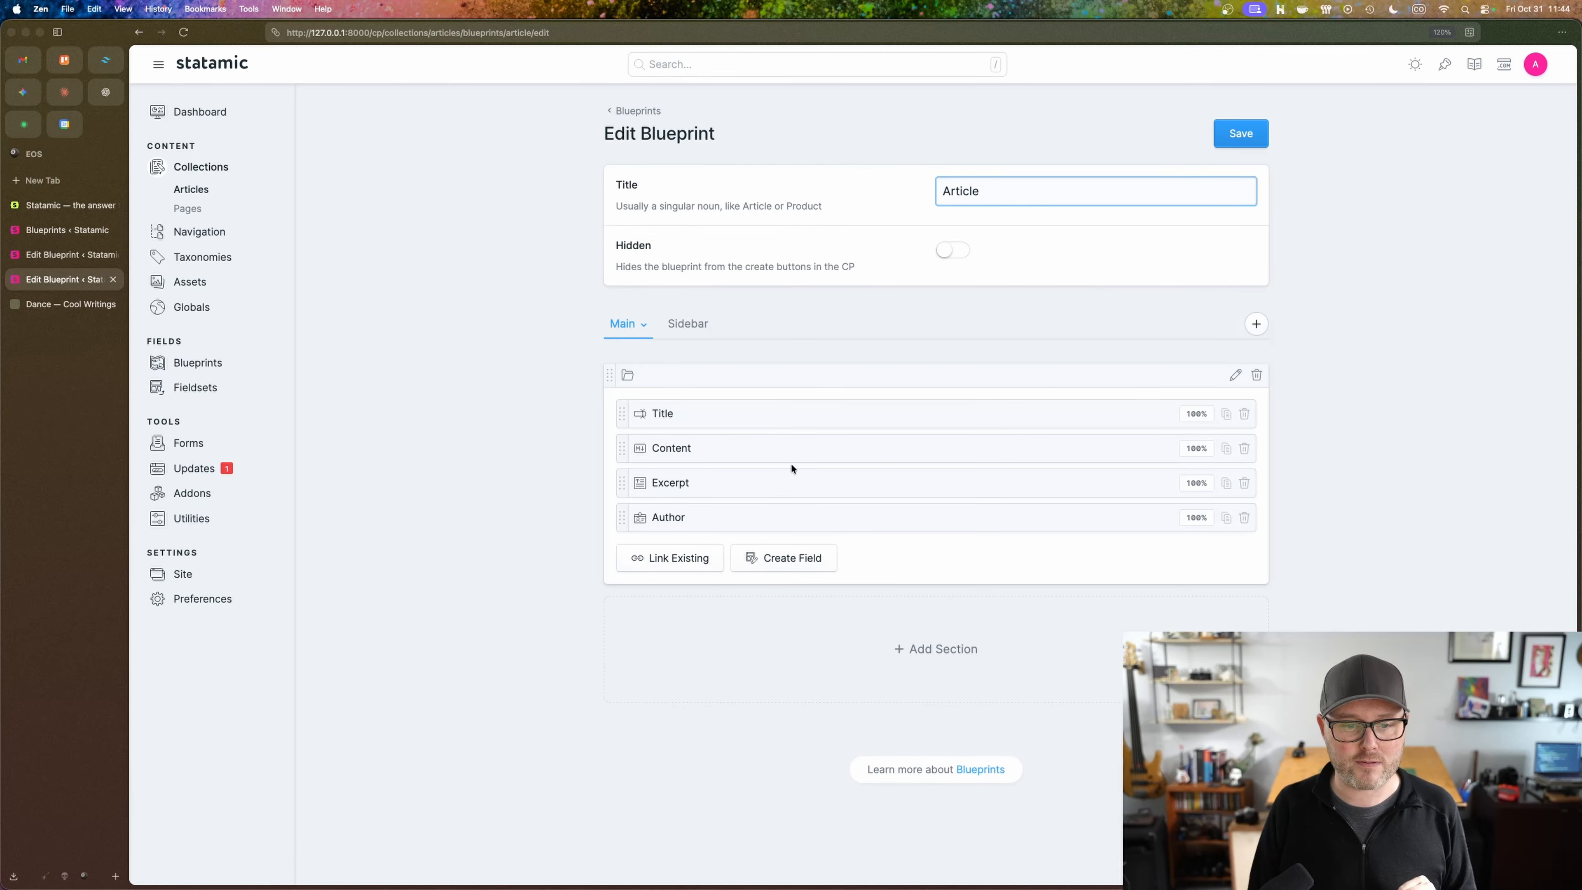
{"action": "left_click", "coordinate": [780, 560]}
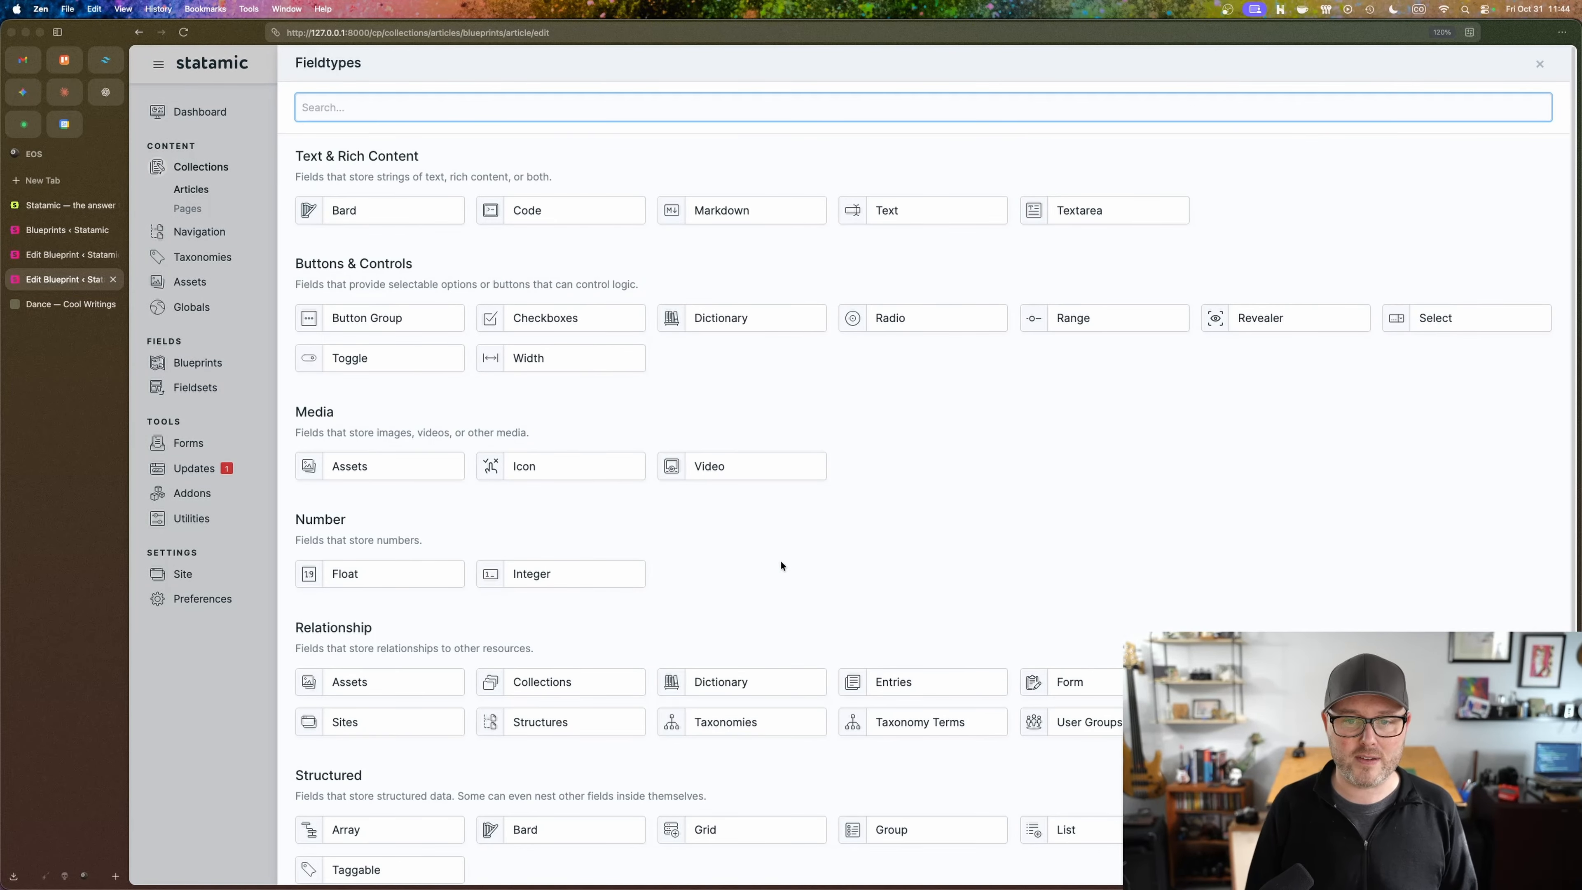
{"action": "left_click", "coordinate": [876, 212]}
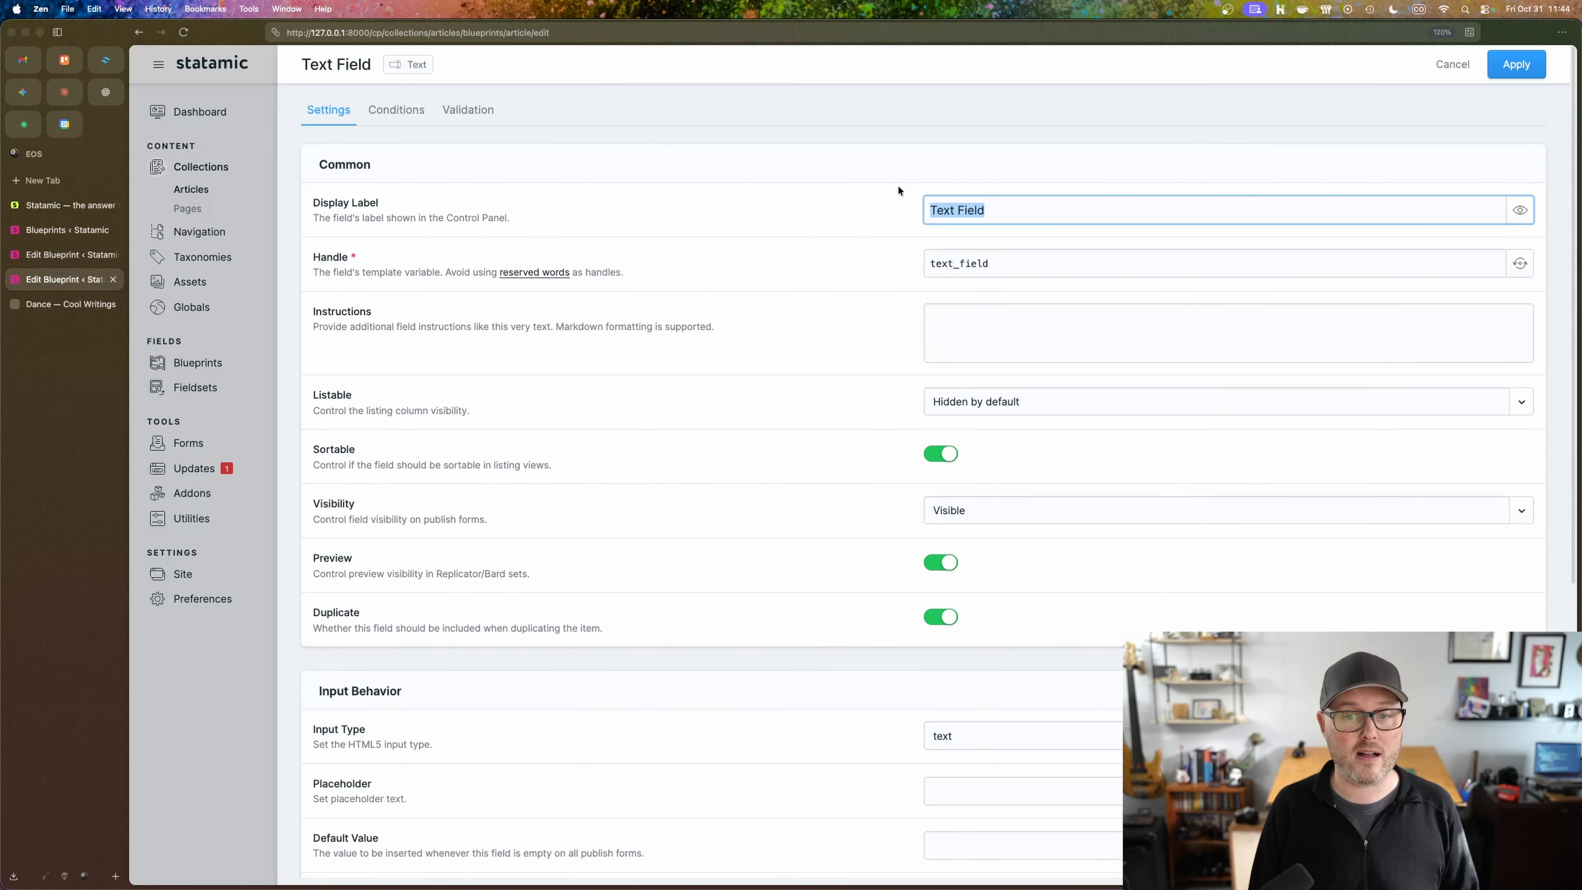
{"action": "type", "text": "YouTube "}
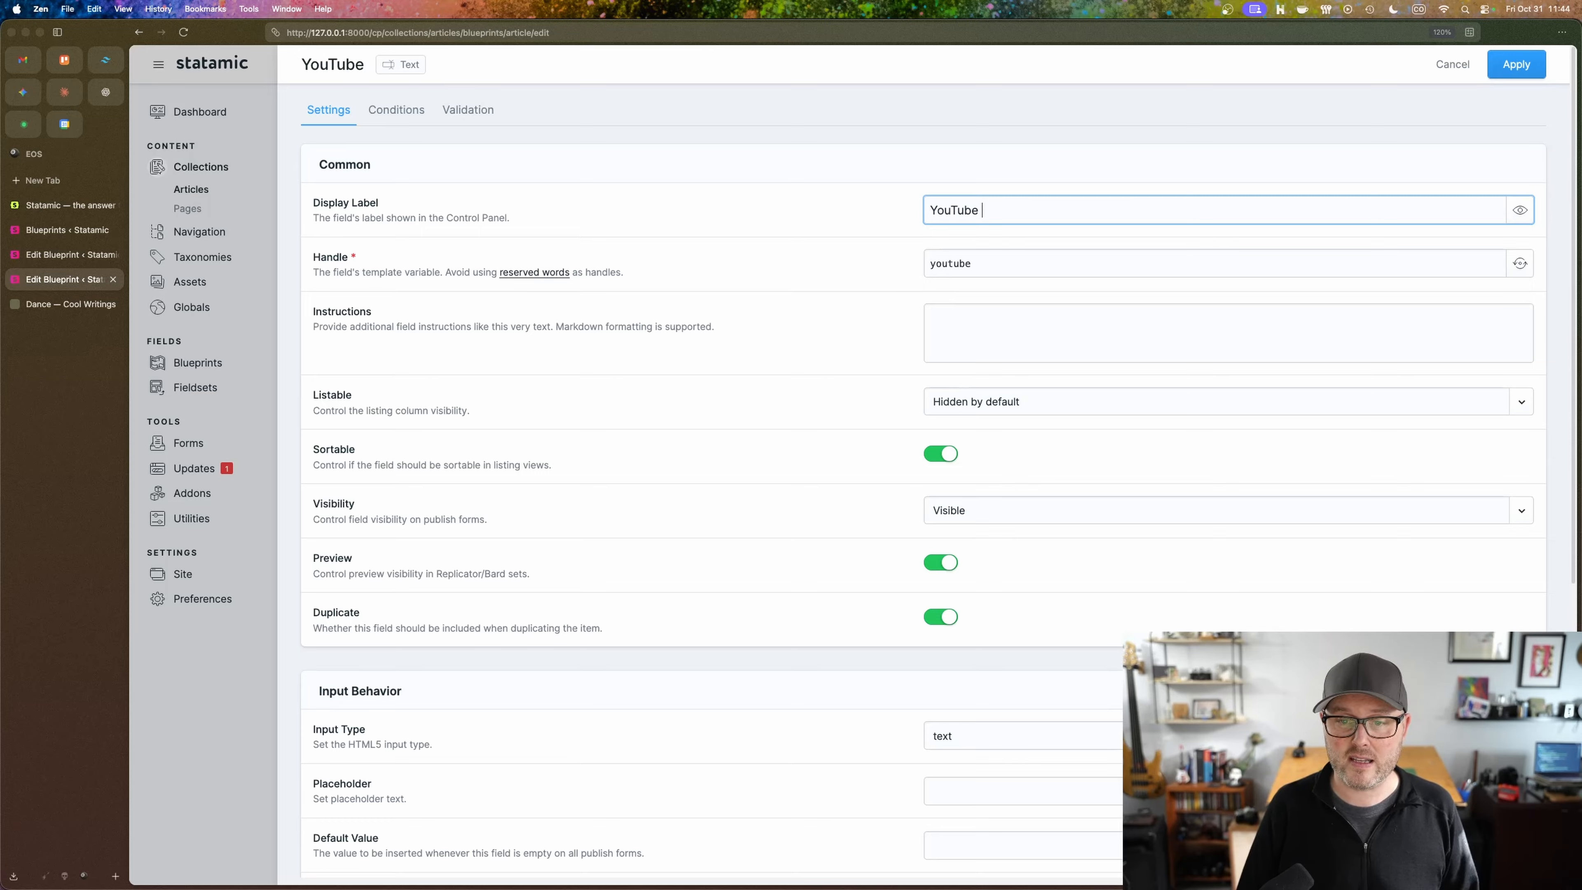
{"action": "type", "text": "Video"}
Step: Set the YouTube Video field's instructions to "Paste YouTube URL here", apply the field settings and save the blueprint
{"action": "left_click", "coordinate": [1059, 324]}
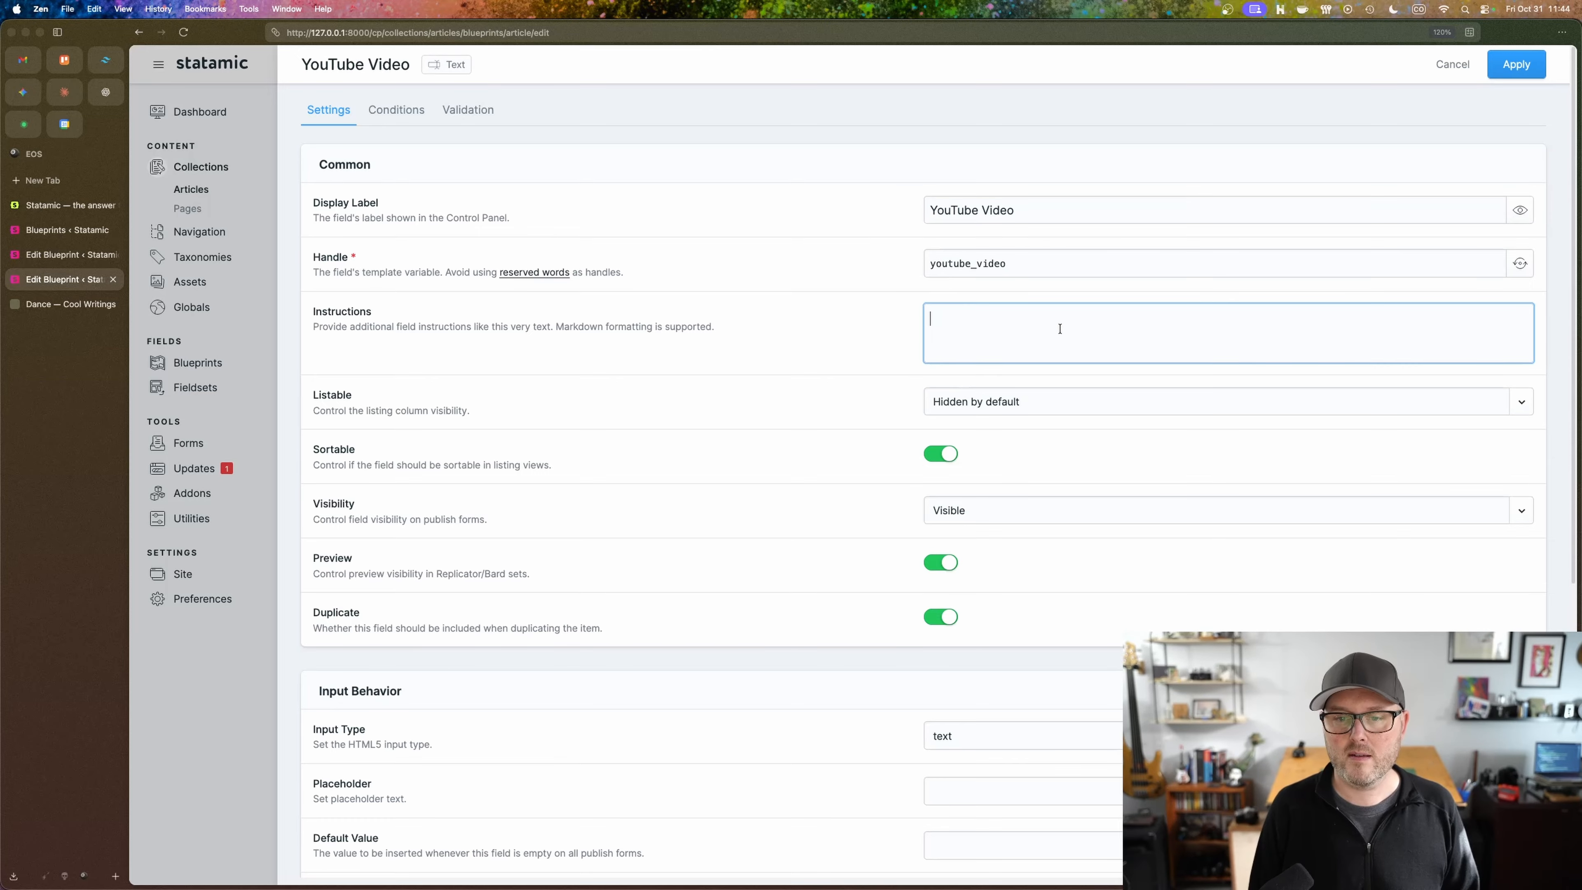
{"action": "type", "text": "Paste You"}
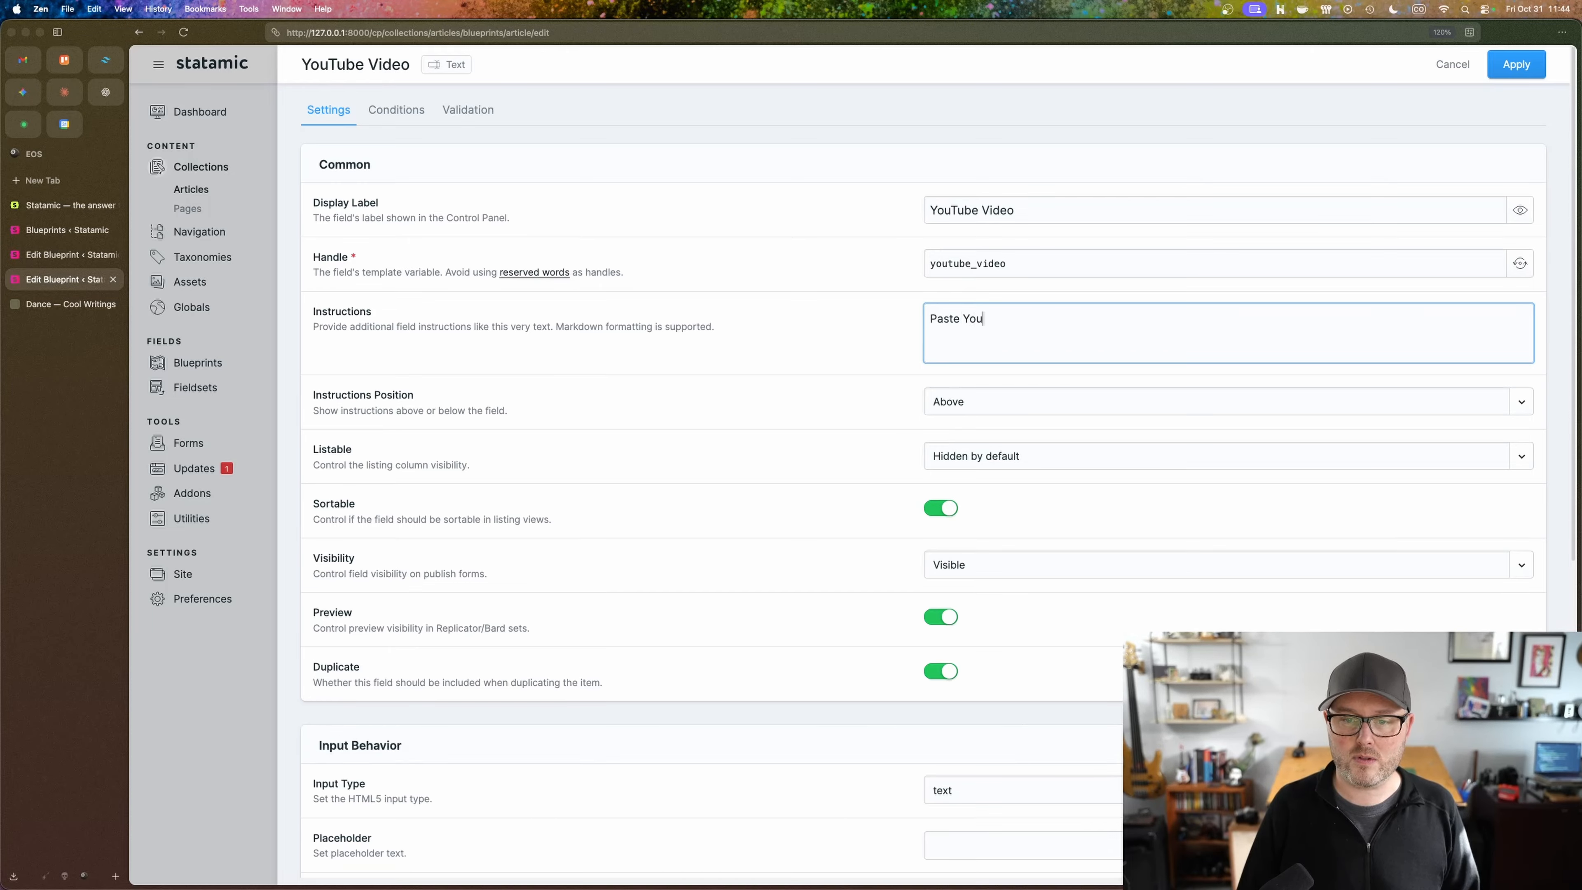
{"action": "type", "text": "Tube URL here"}
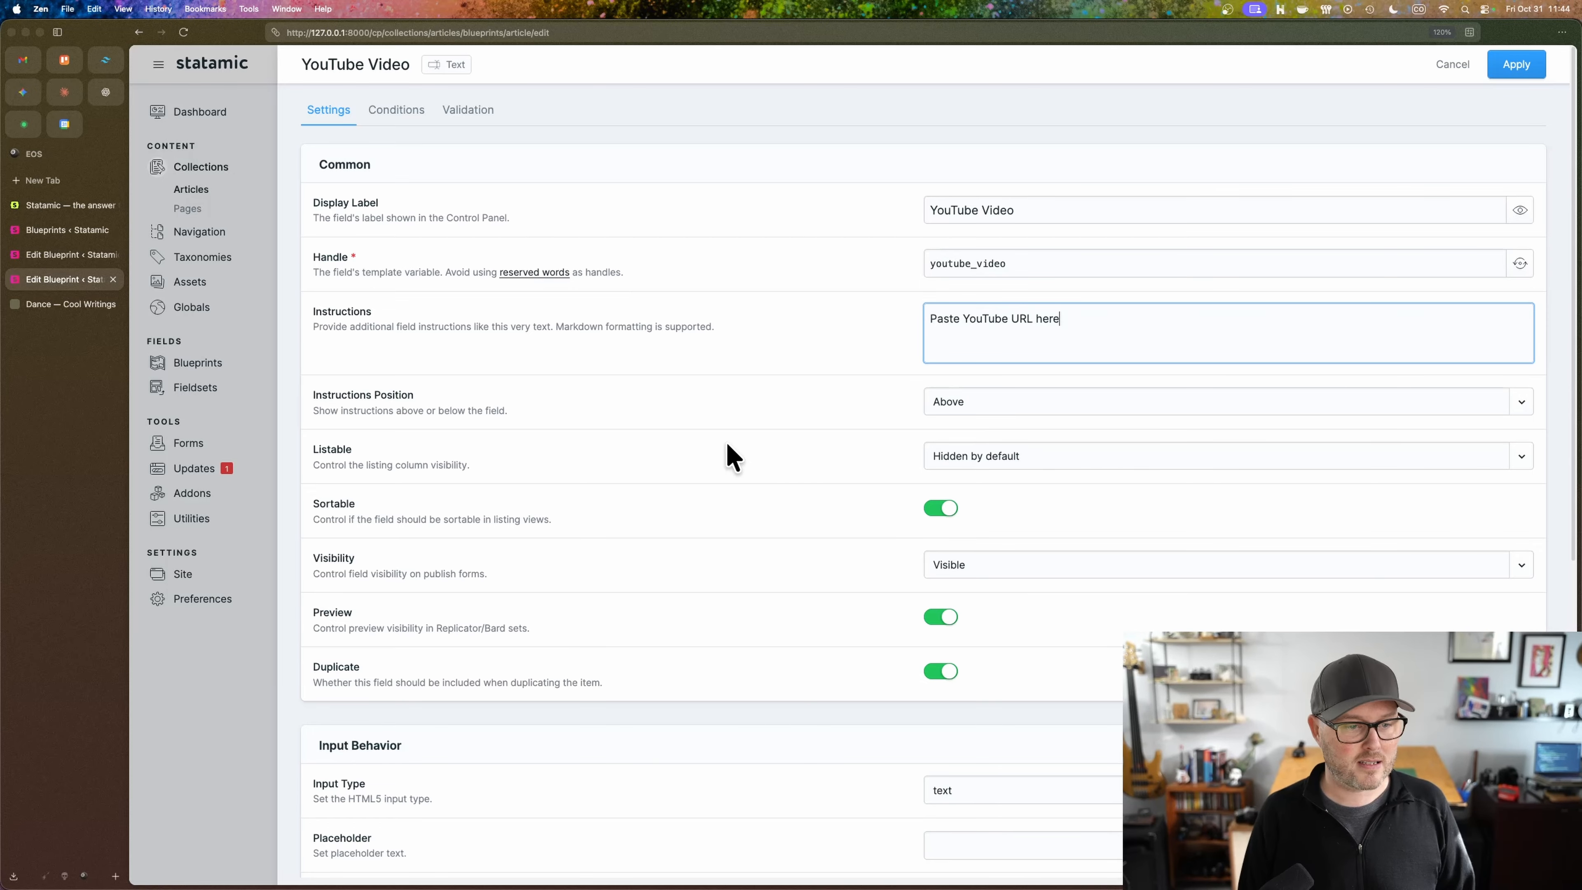
{"action": "scroll", "coordinate": [857, 652], "scroll_direction": "down", "scroll_amount": 5}
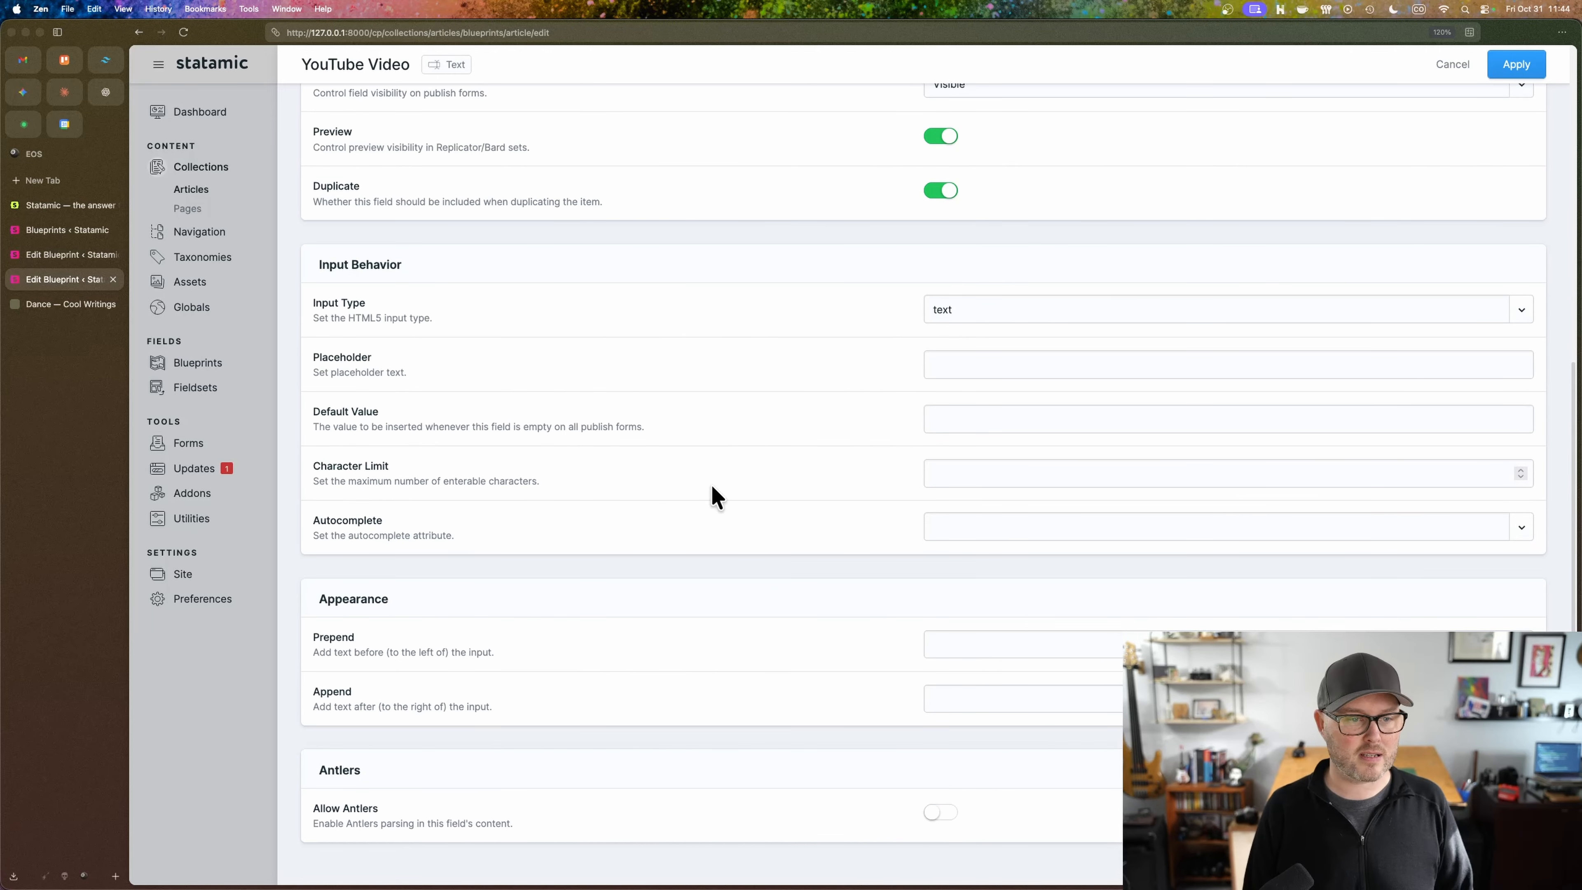
{"action": "type", "text": "e YouTube URL here"}
{"action": "scroll", "coordinate": [1092, 362], "scroll_direction": "up", "scroll_amount": 2}
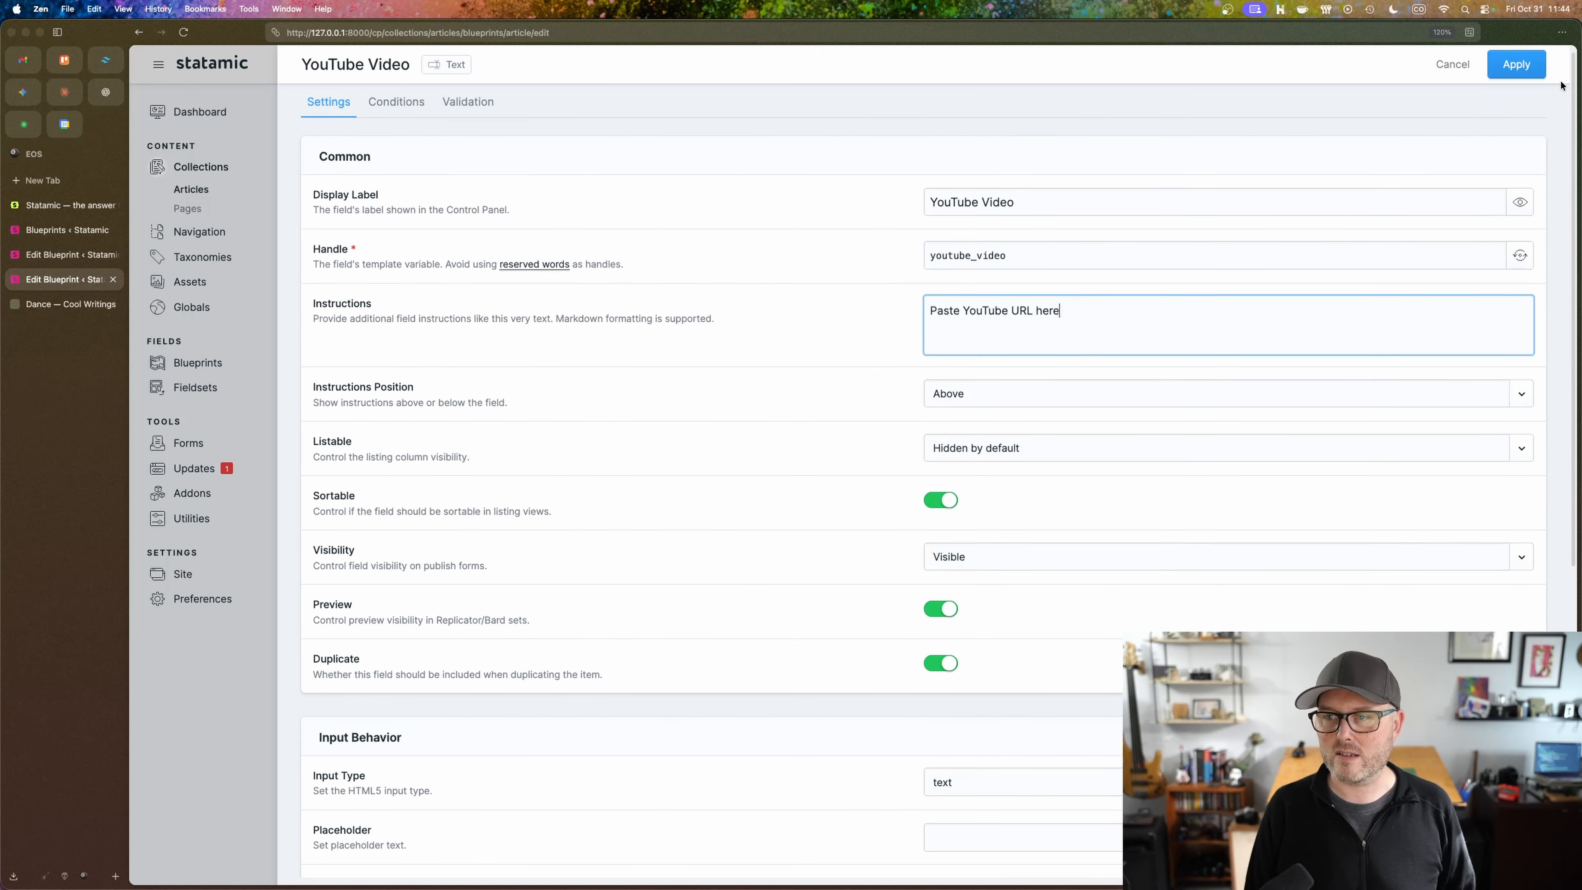
{"action": "left_click", "coordinate": [1517, 64]}
{"action": "left_click", "coordinate": [1216, 141]}
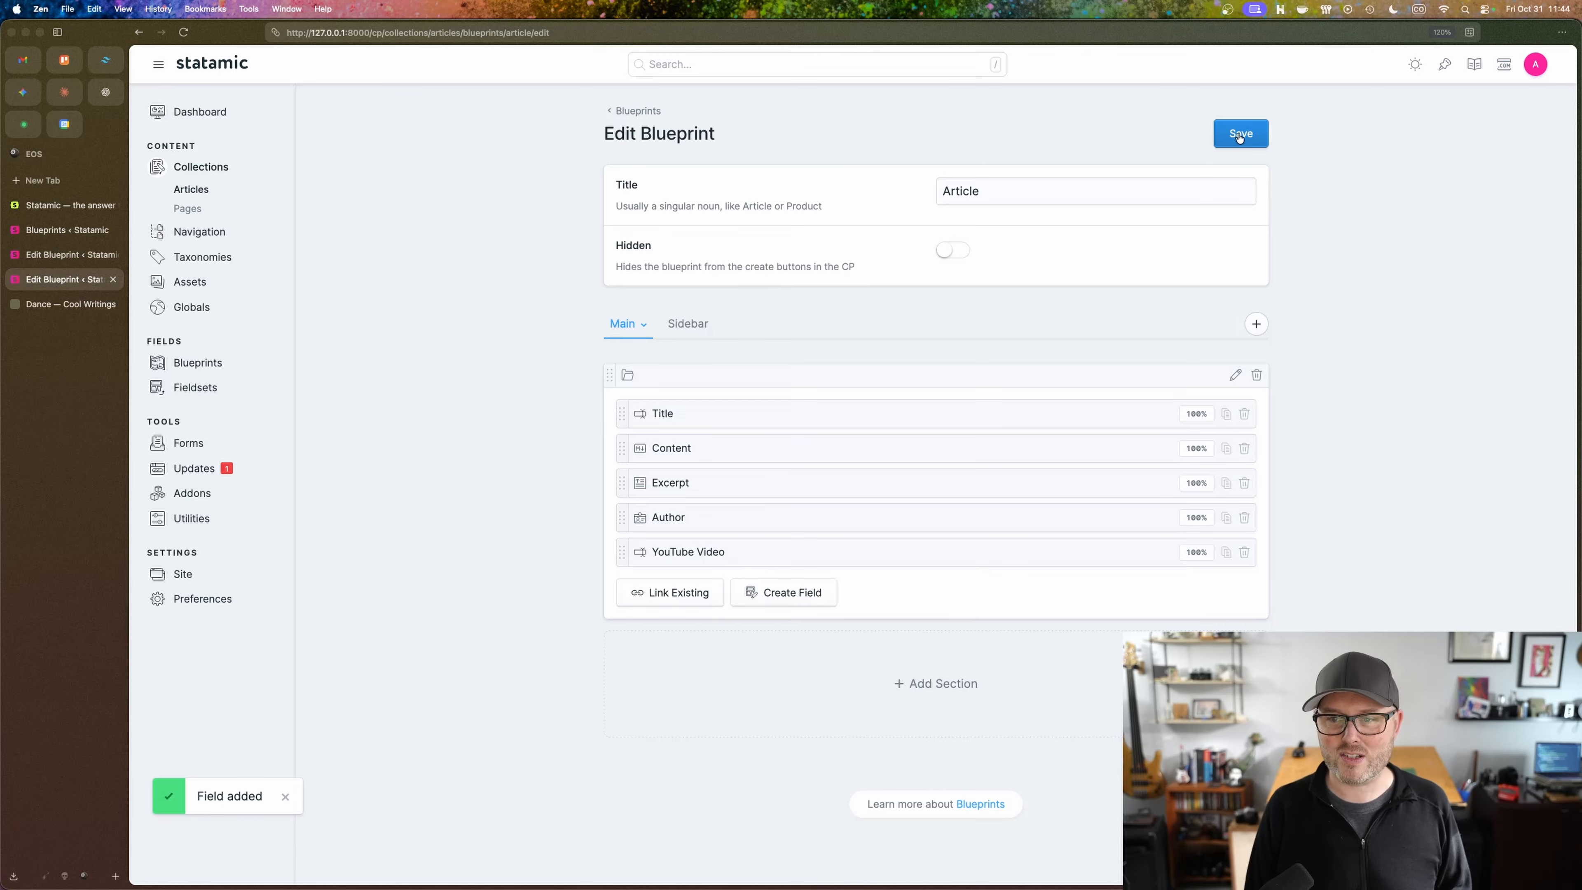
Step: Open the "'Dance Like No One is Watching' Is Bad Advice" article entry and check for the YouTube Video field below Author
{"action": "left_click", "coordinate": [73, 253]}
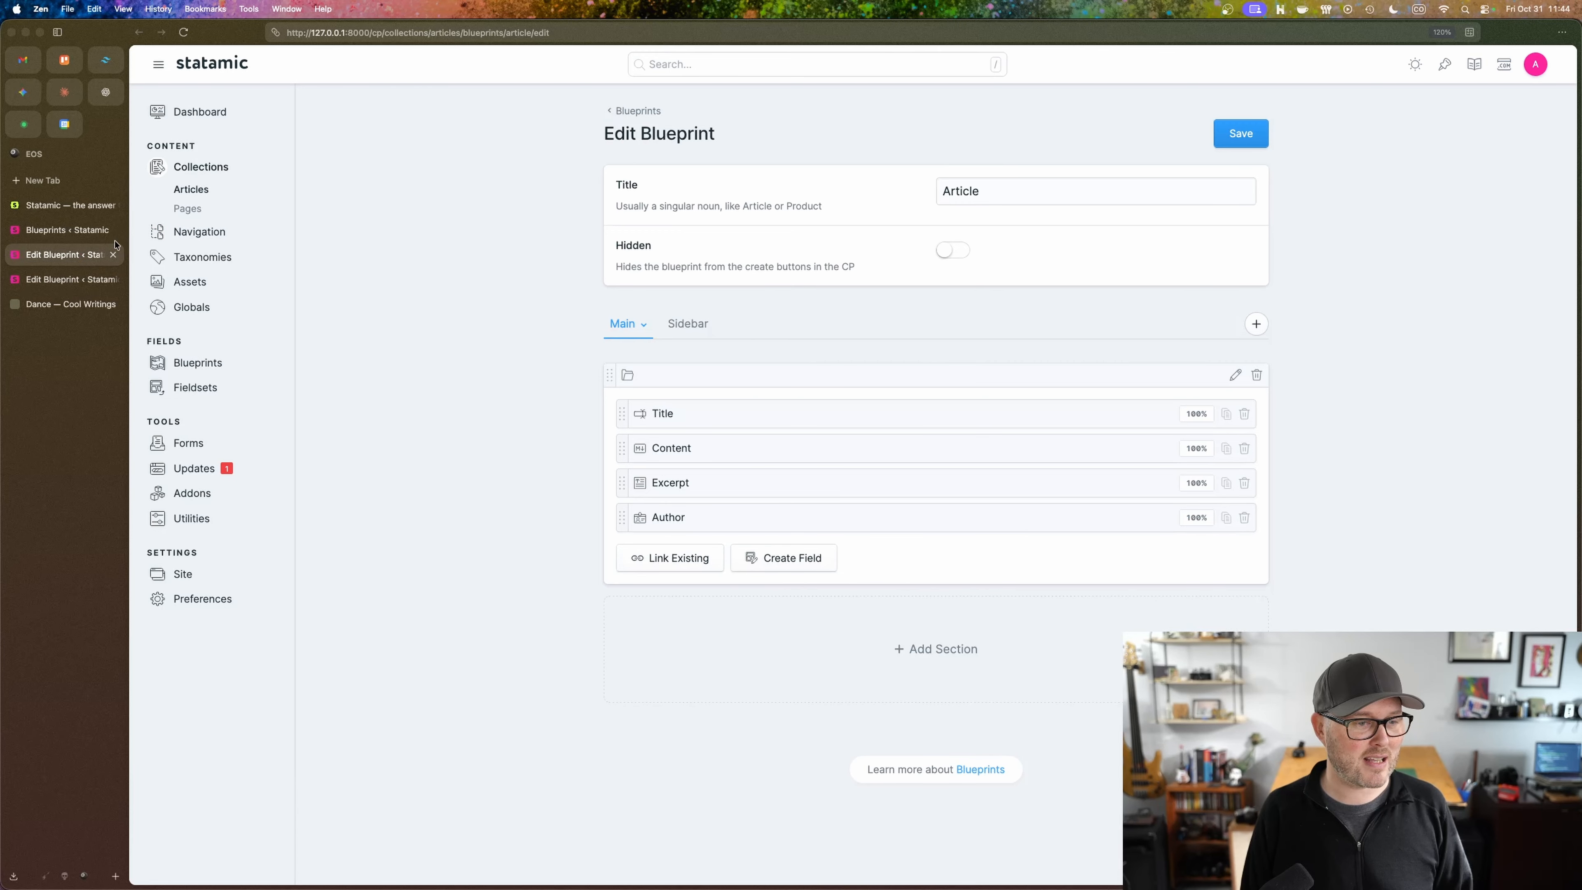
{"action": "left_click", "coordinate": [195, 190]}
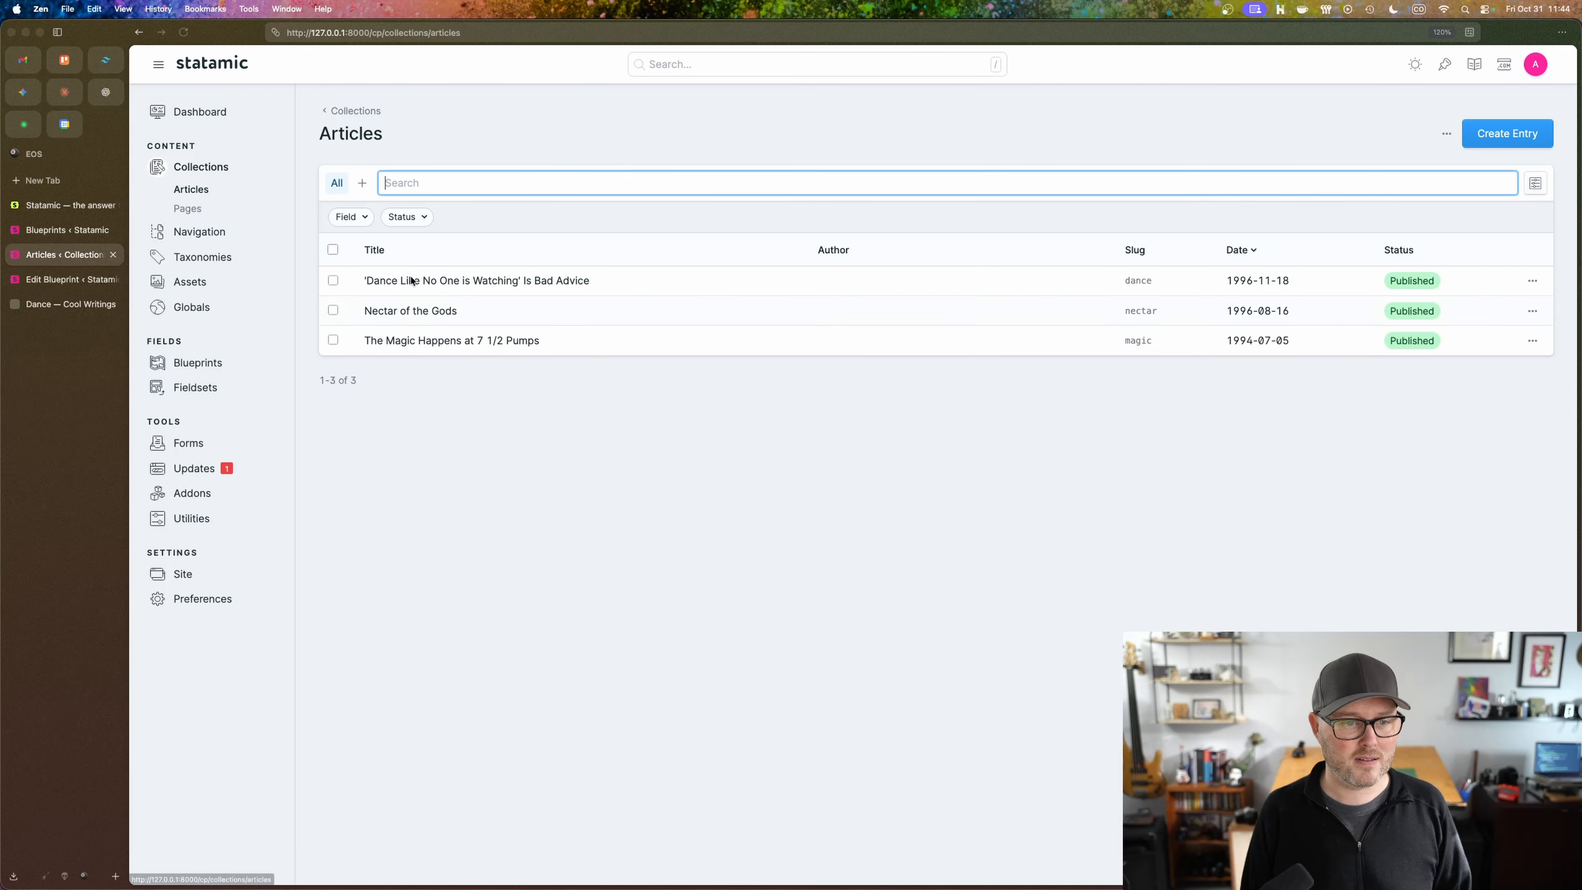
{"action": "left_click", "coordinate": [464, 281]}
{"action": "scroll", "coordinate": [753, 517], "scroll_direction": "down", "scroll_amount": 10}
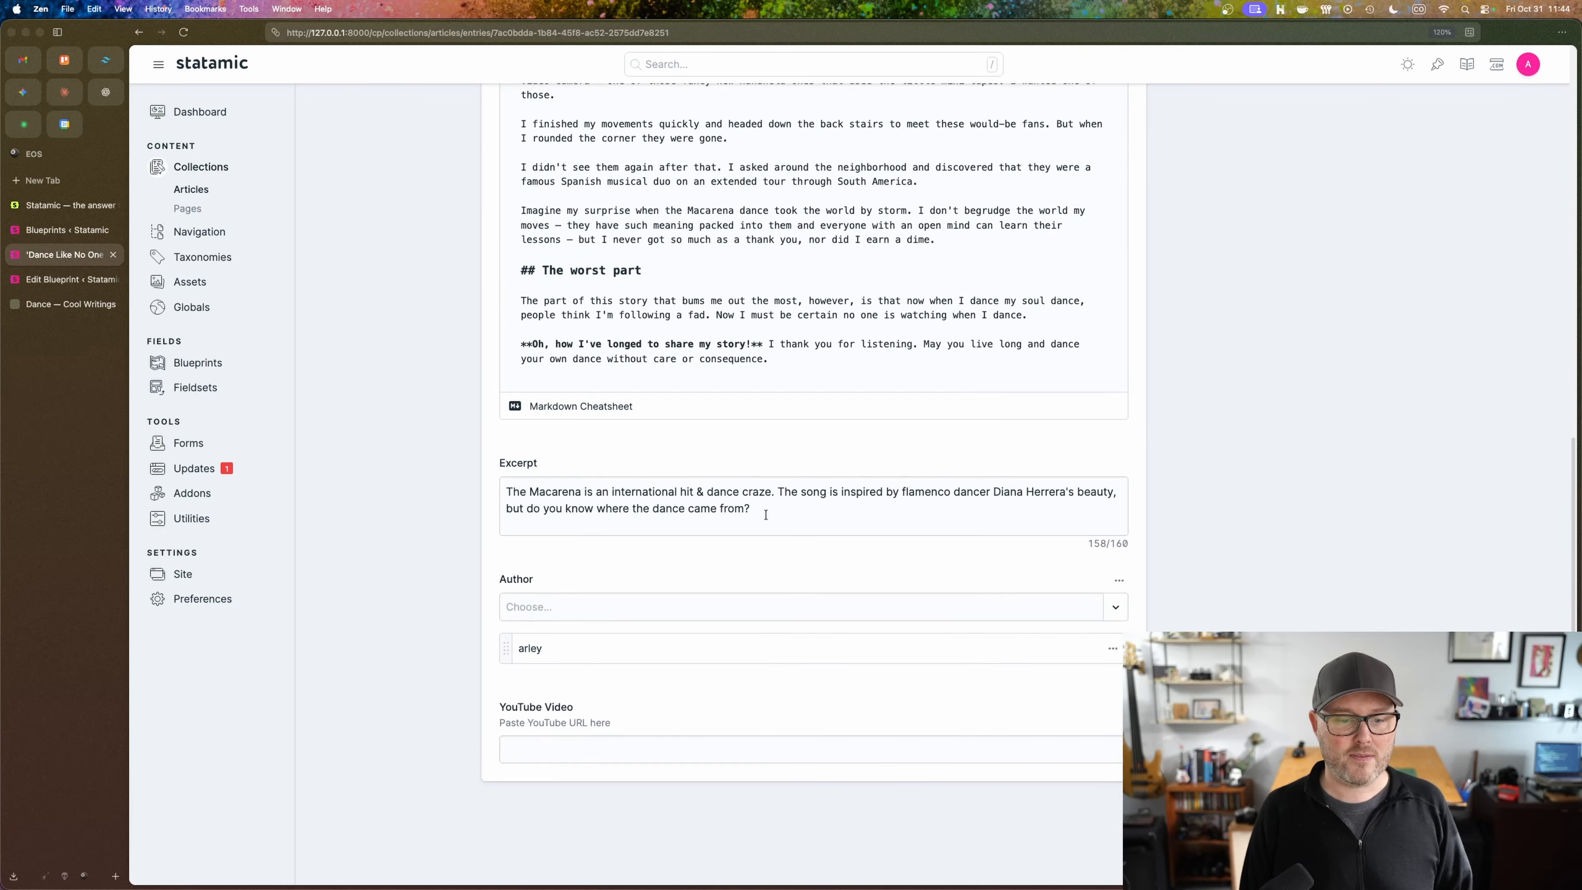
{"action": "left_click_drag", "start_coordinate": [516, 722], "coordinate": [601, 756]}
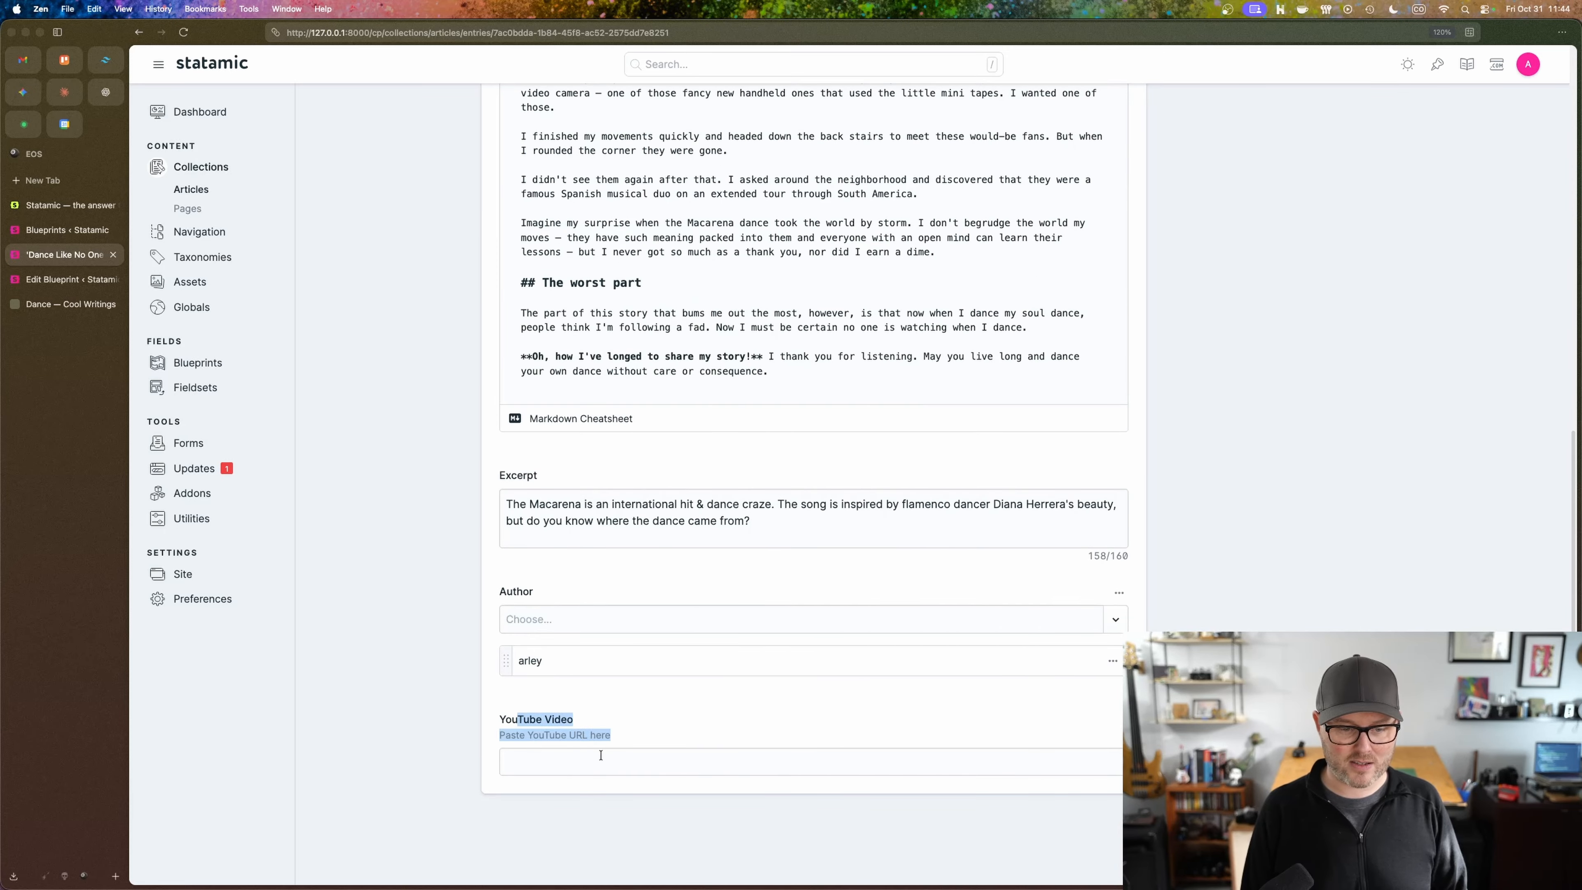
{"action": "left_click", "coordinate": [604, 797]}
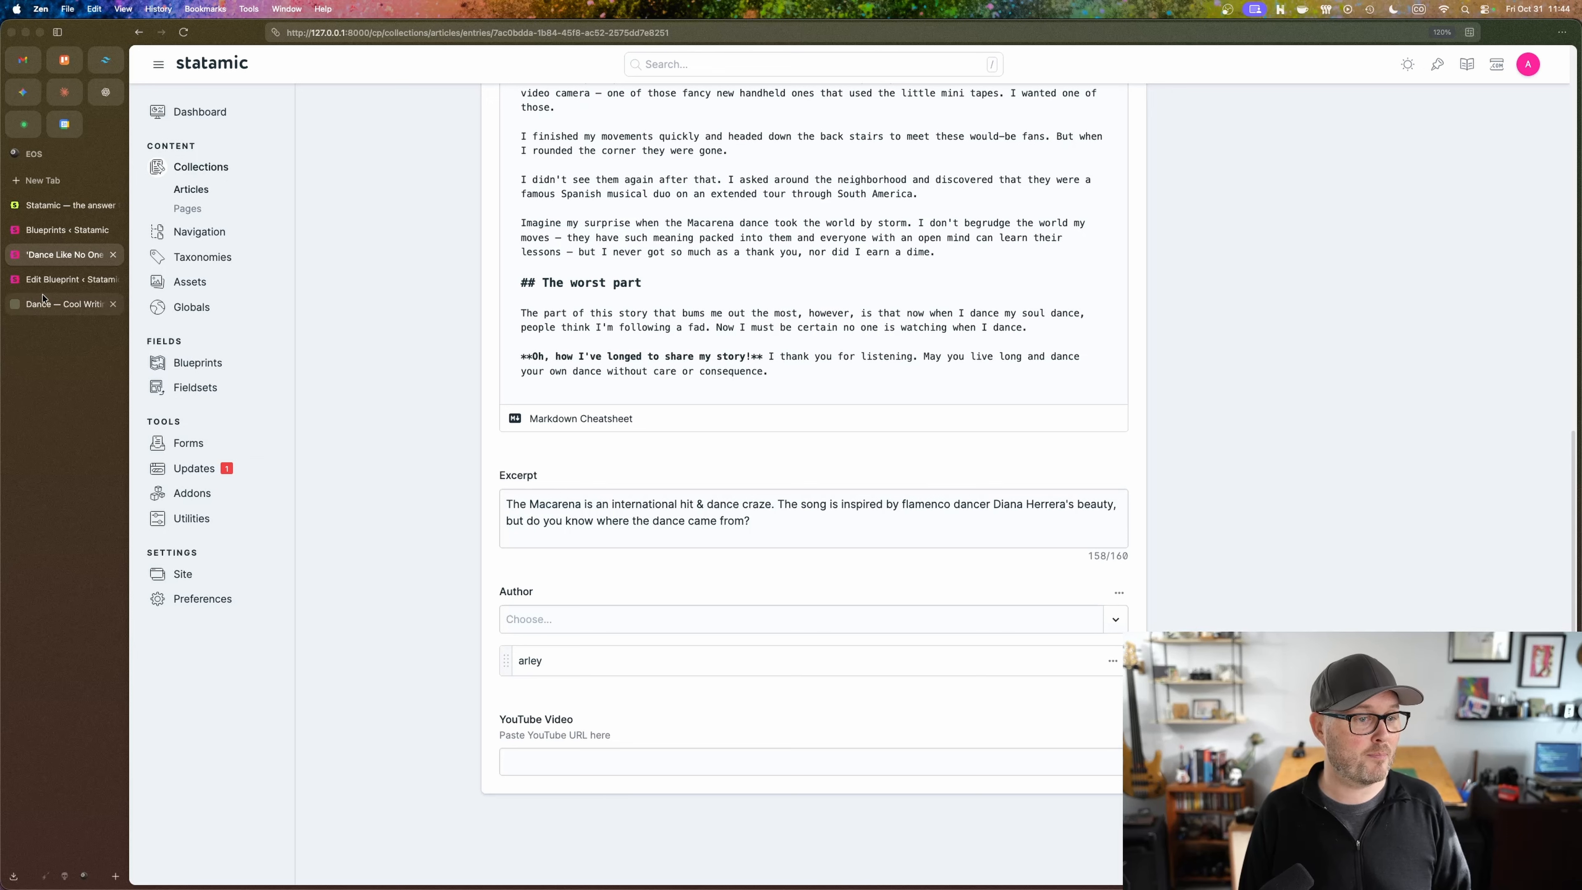
Step: Place the YouTube Video field beside Title in the Article blueprint, set both fields to 50% width and save
{"action": "left_click", "coordinate": [44, 279]}
{"action": "left_click_drag", "start_coordinate": [622, 554], "coordinate": [623, 449]}
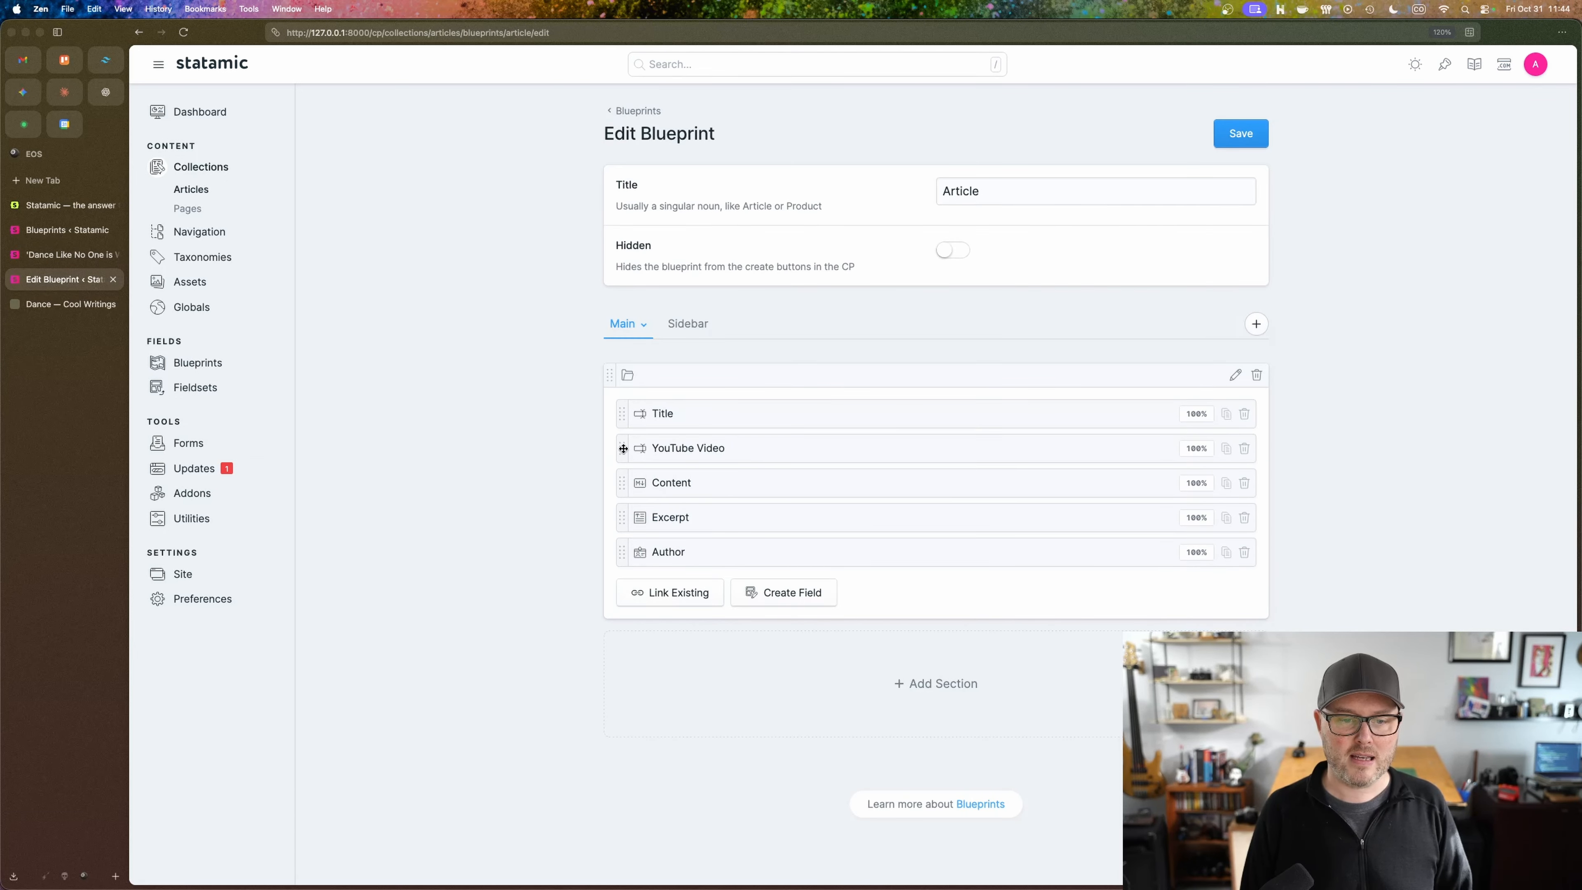
{"action": "left_click", "coordinate": [1197, 450]}
{"action": "left_click", "coordinate": [1196, 419]}
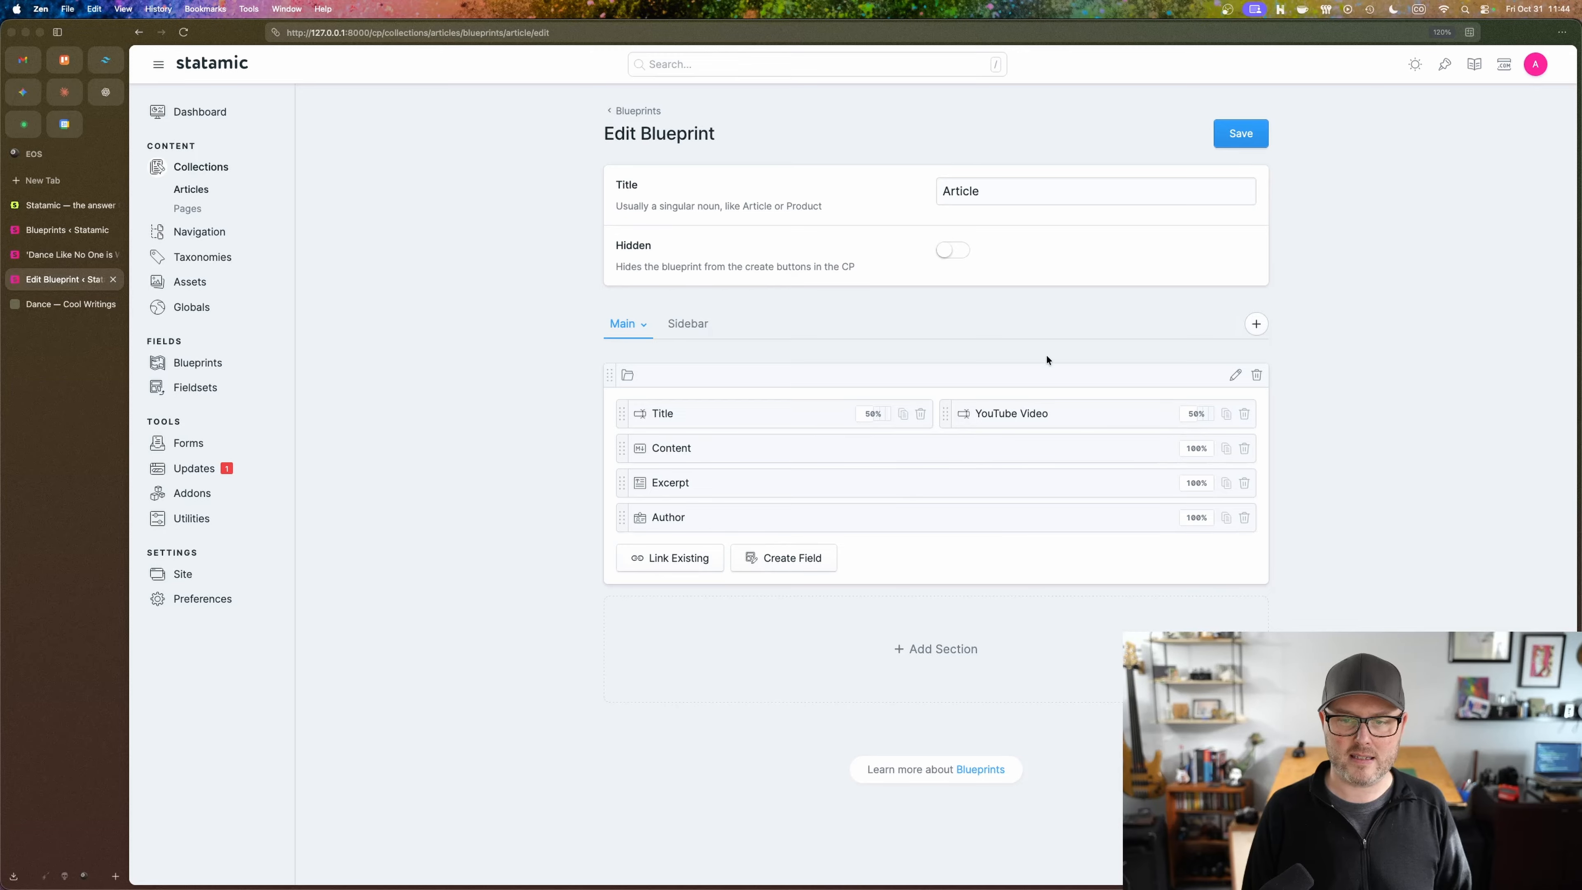
{"action": "key", "text": "super+s"}
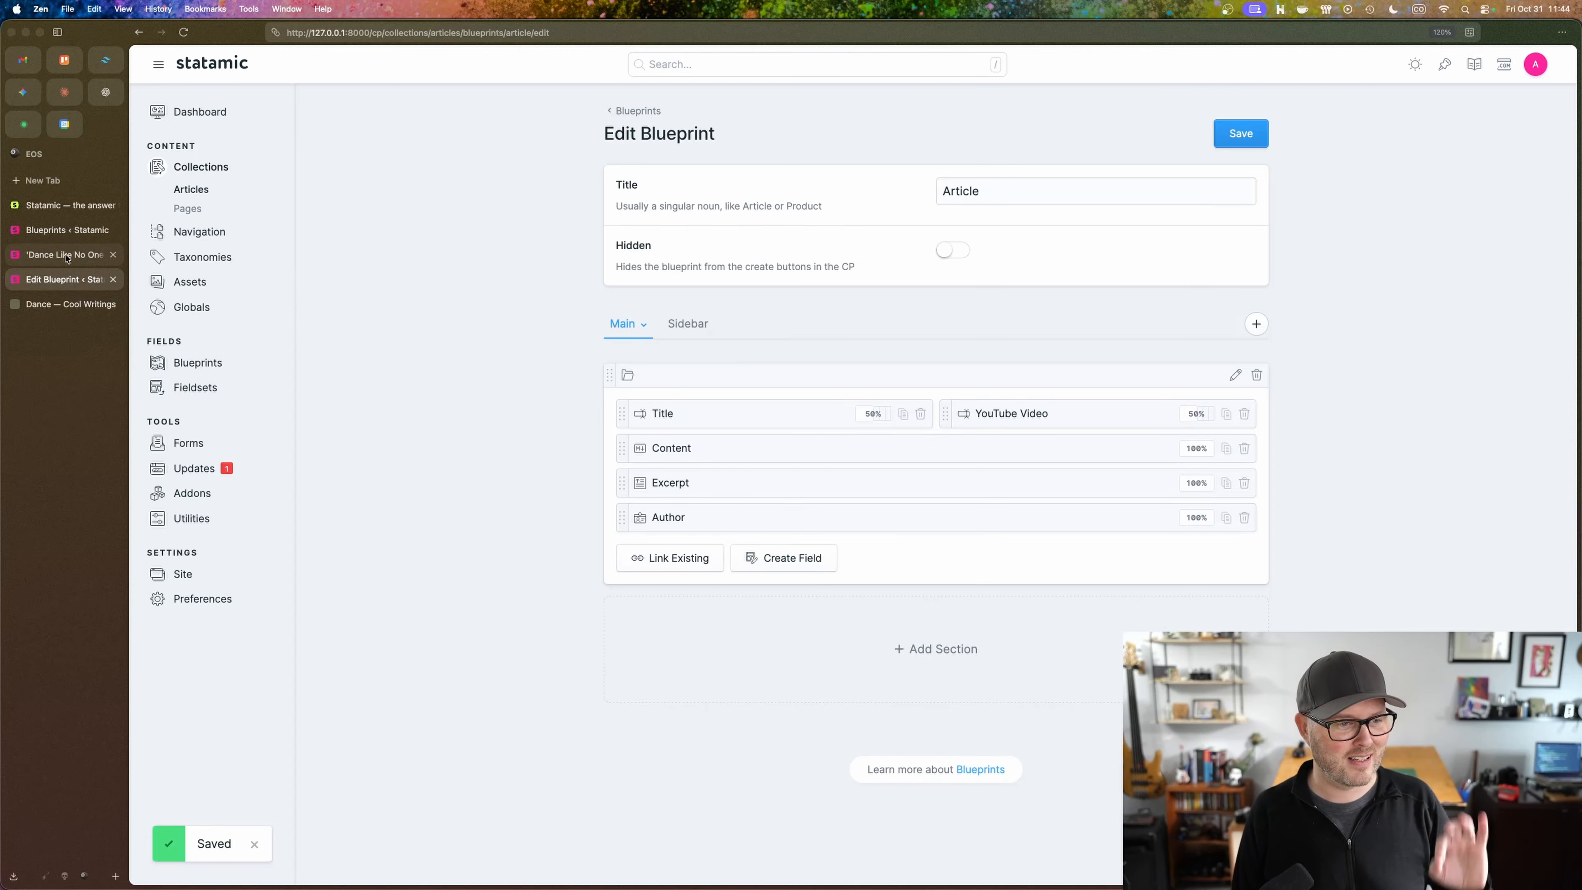
Step: Reload the "'Dance Like No One is Watching' Is Bad Advice" entry and check the YouTube Video field and its instructions beside Title
{"action": "left_click", "coordinate": [83, 310]}
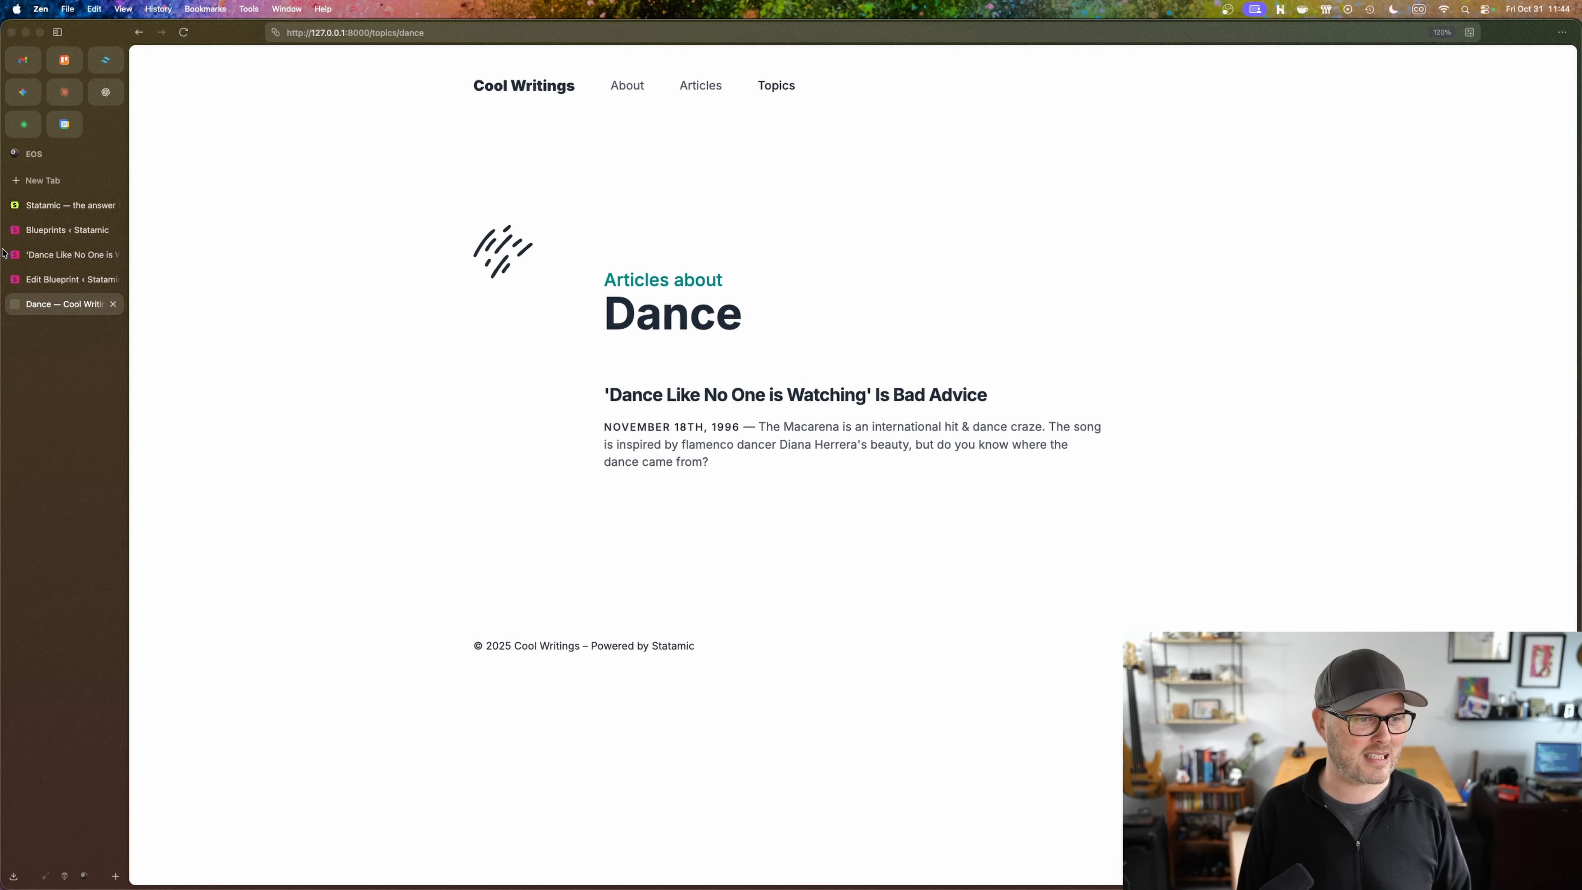
{"action": "left_click", "coordinate": [27, 259]}
{"action": "left_click", "coordinate": [185, 33]}
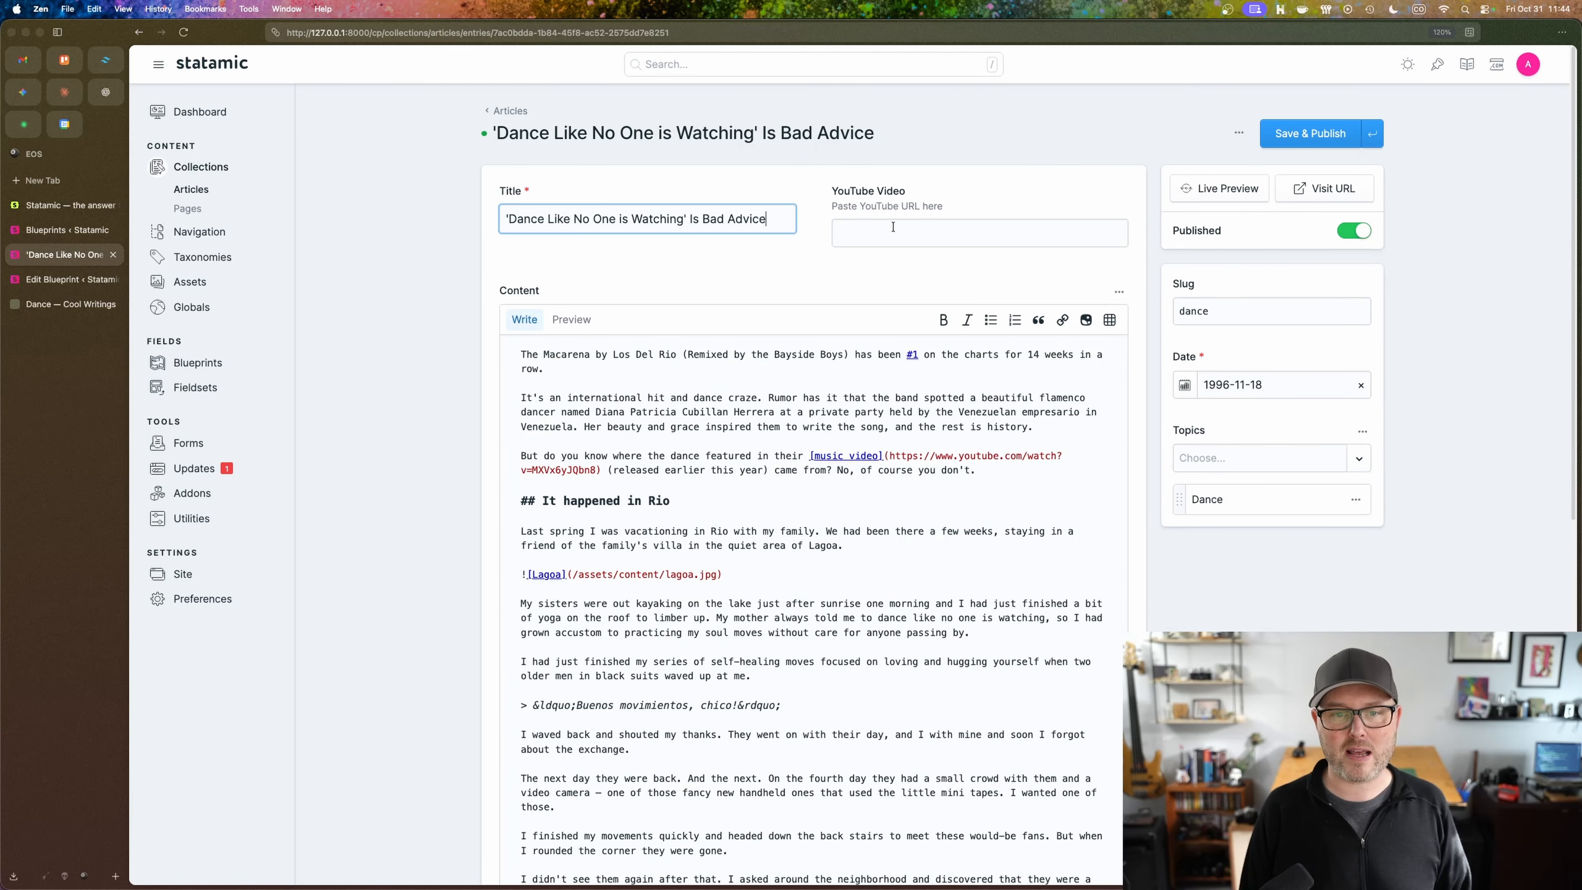
{"action": "left_click", "coordinate": [872, 234]}
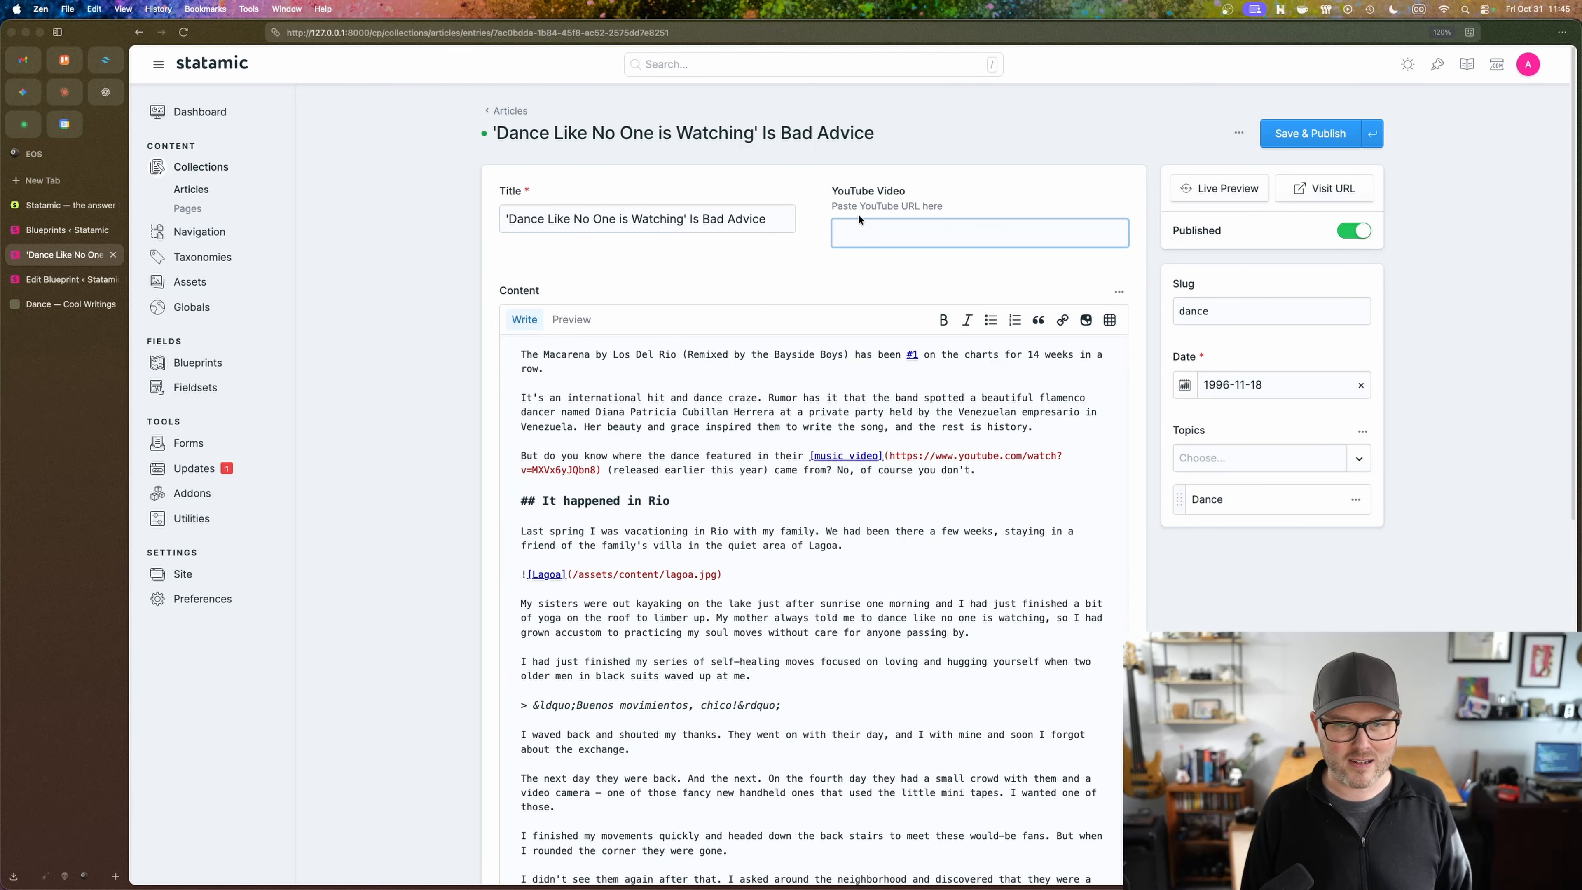
{"action": "left_click_drag", "start_coordinate": [845, 207], "coordinate": [940, 210]}
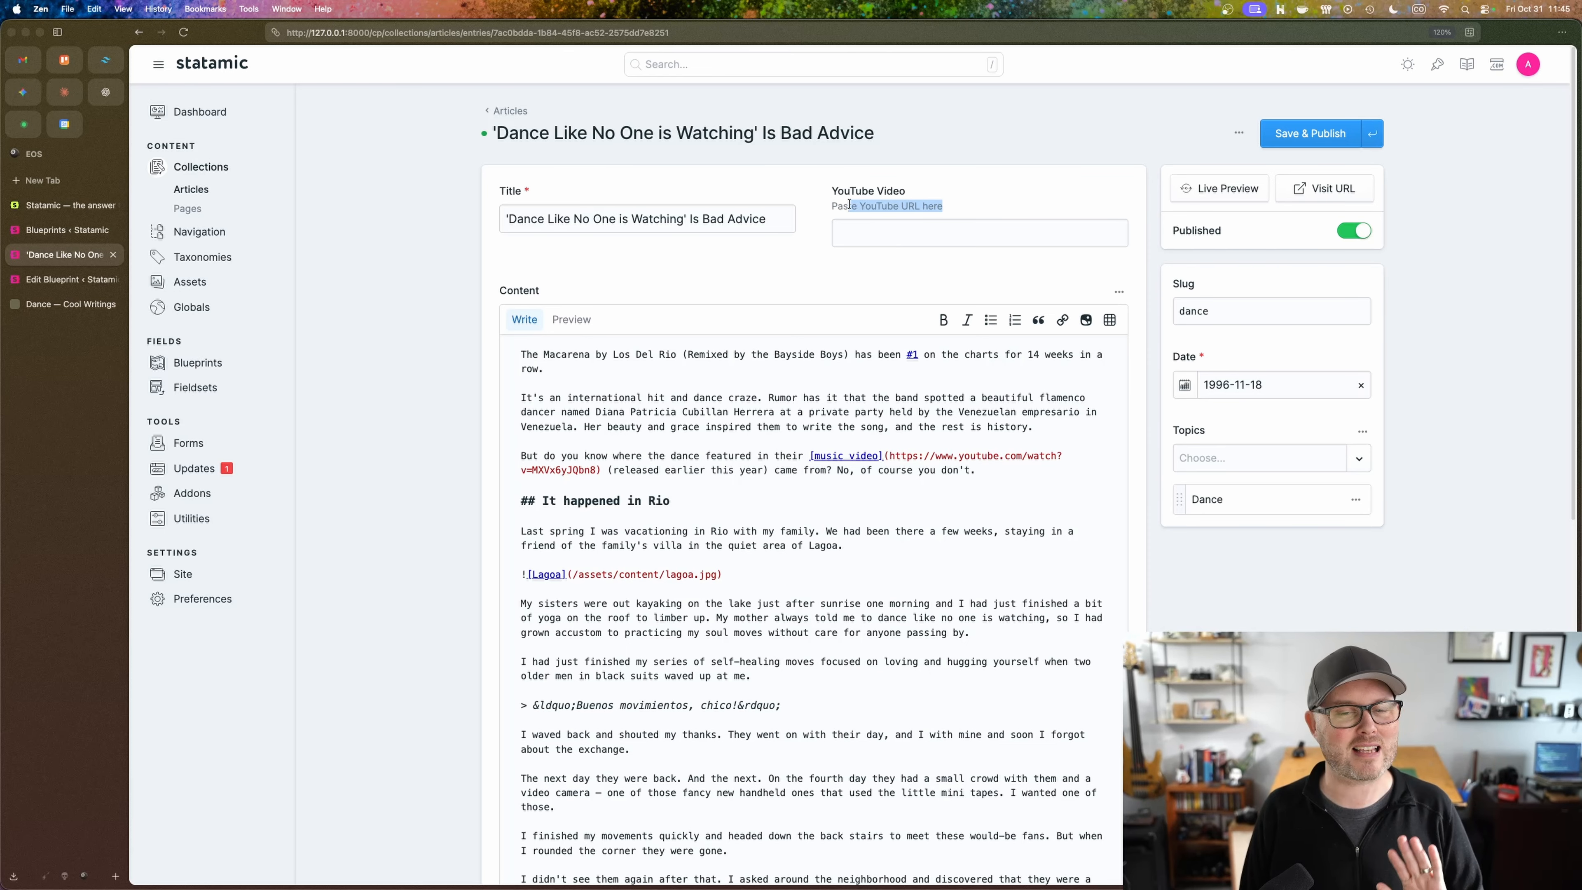
Step: Set the YouTube Video field's instructions position to Below, save the Article blueprint and check the change in the reloaded article entry
{"action": "left_click", "coordinate": [62, 279]}
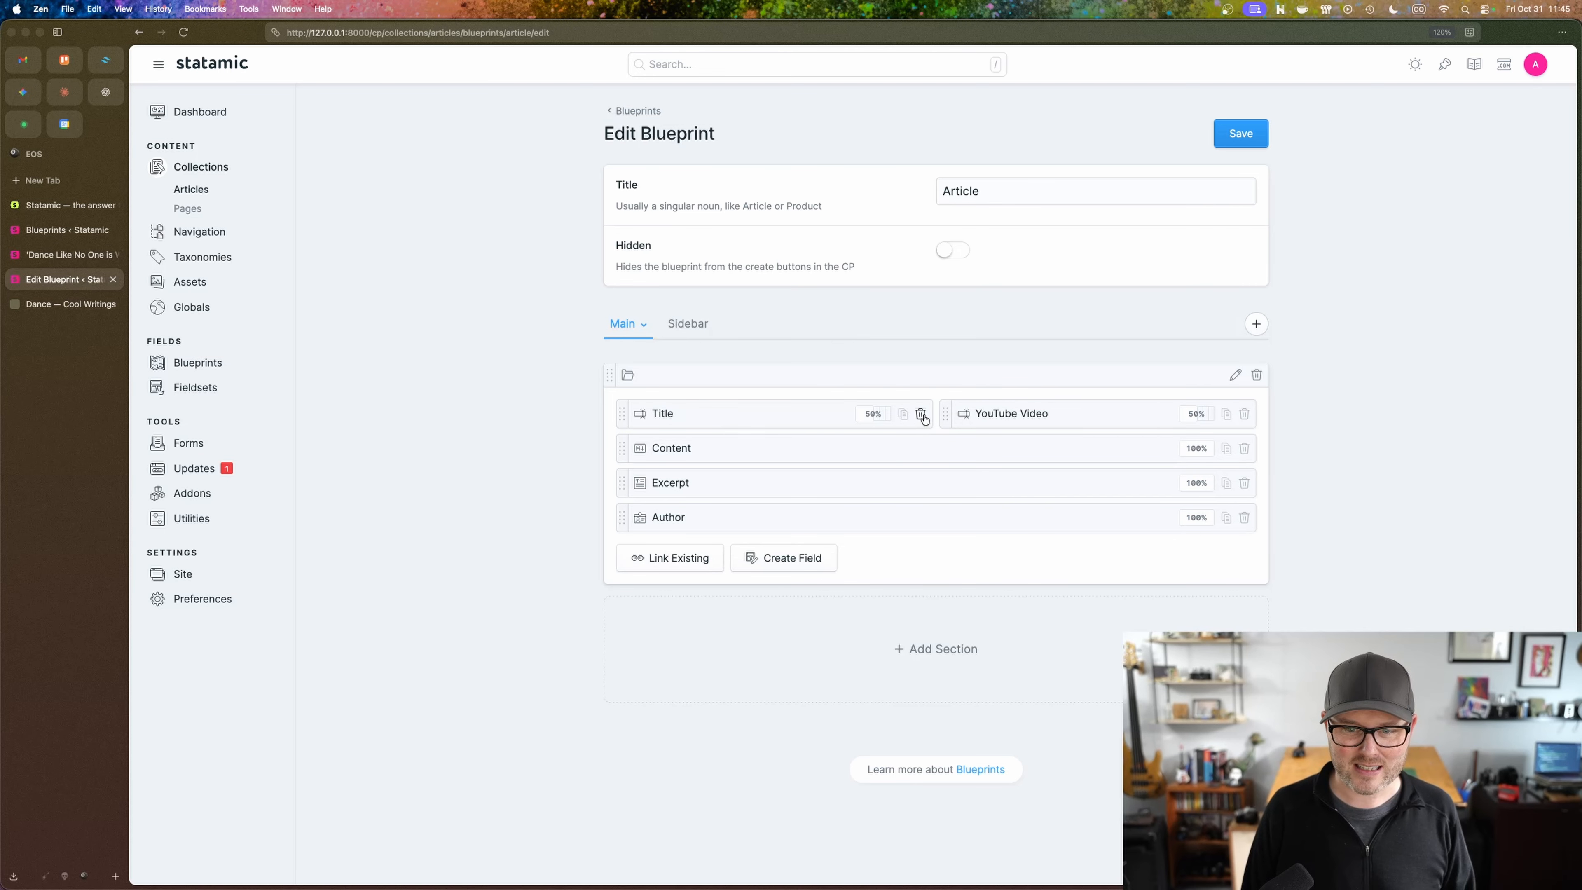
{"action": "left_click", "coordinate": [995, 413]}
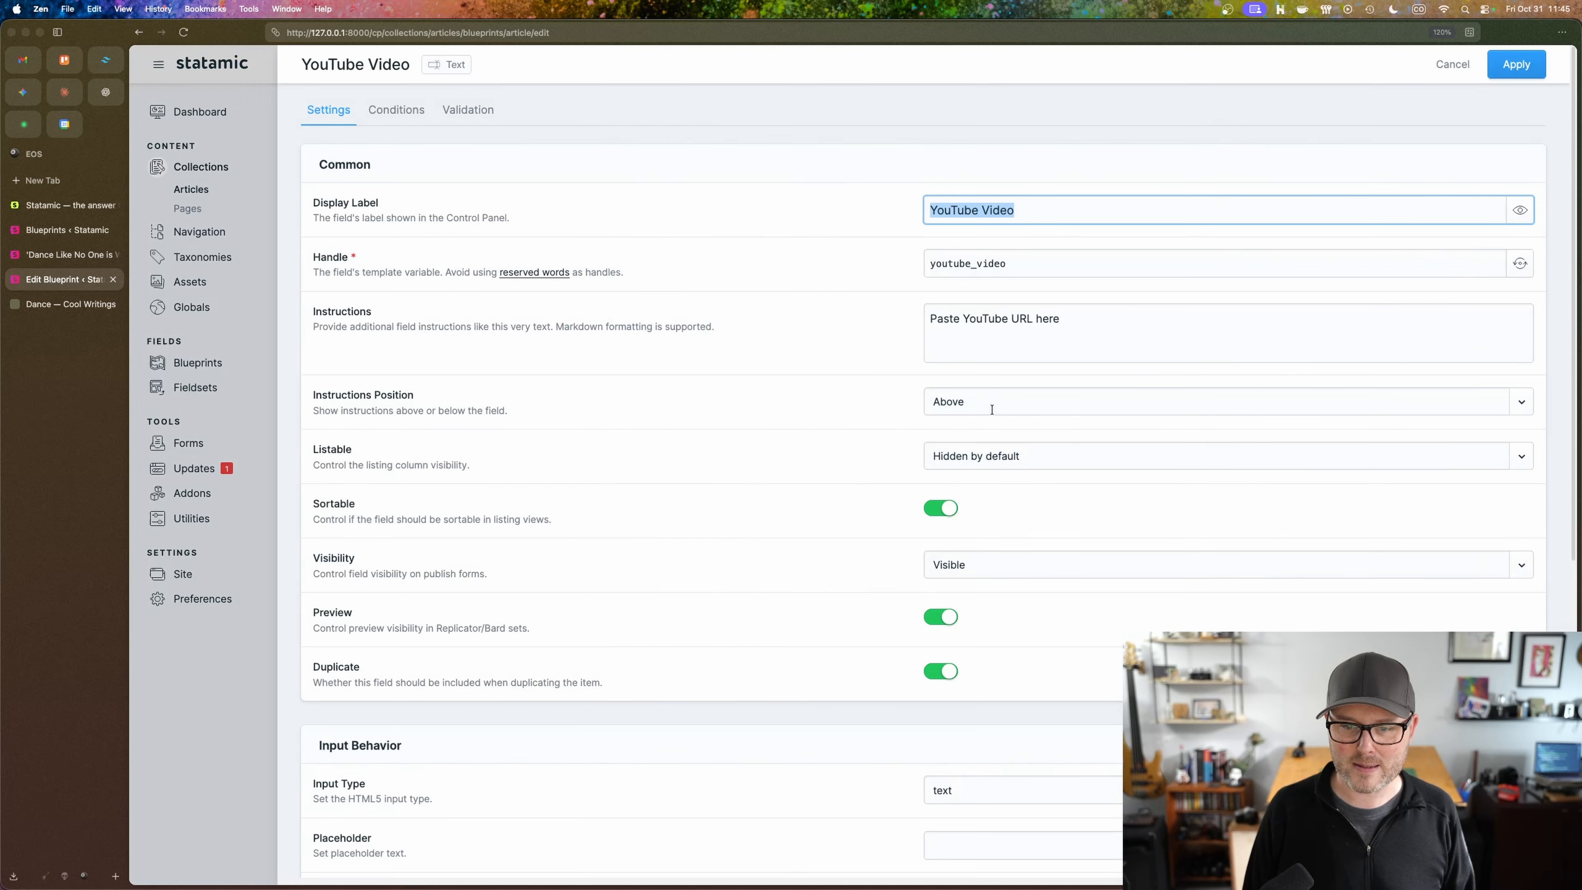
{"action": "left_click", "coordinate": [939, 400]}
{"action": "left_click", "coordinate": [943, 450]}
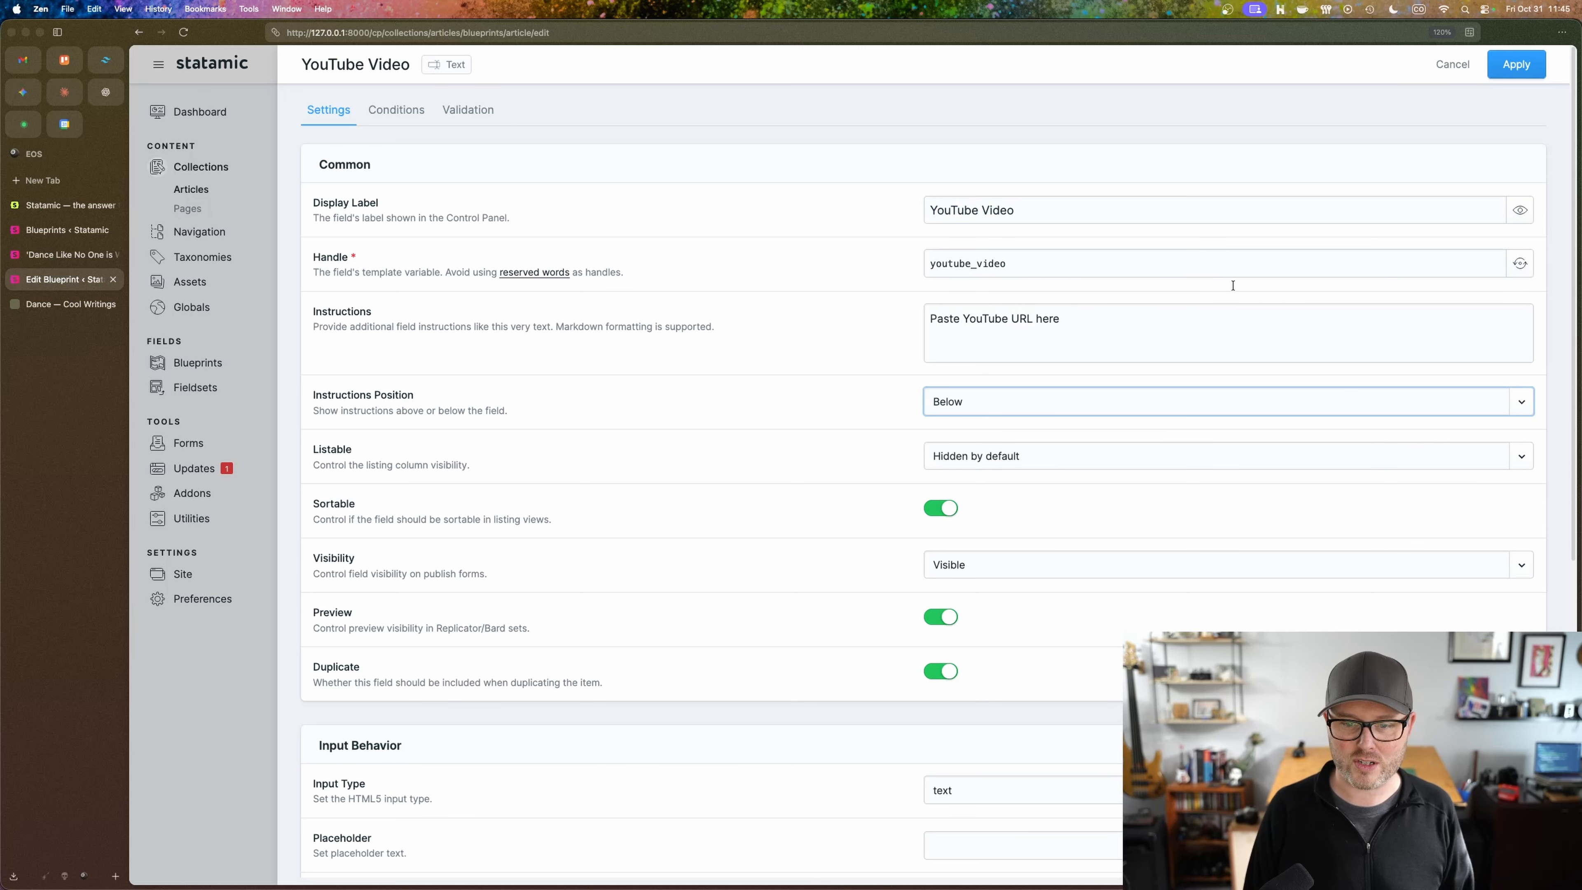
{"action": "left_click", "coordinate": [1509, 68]}
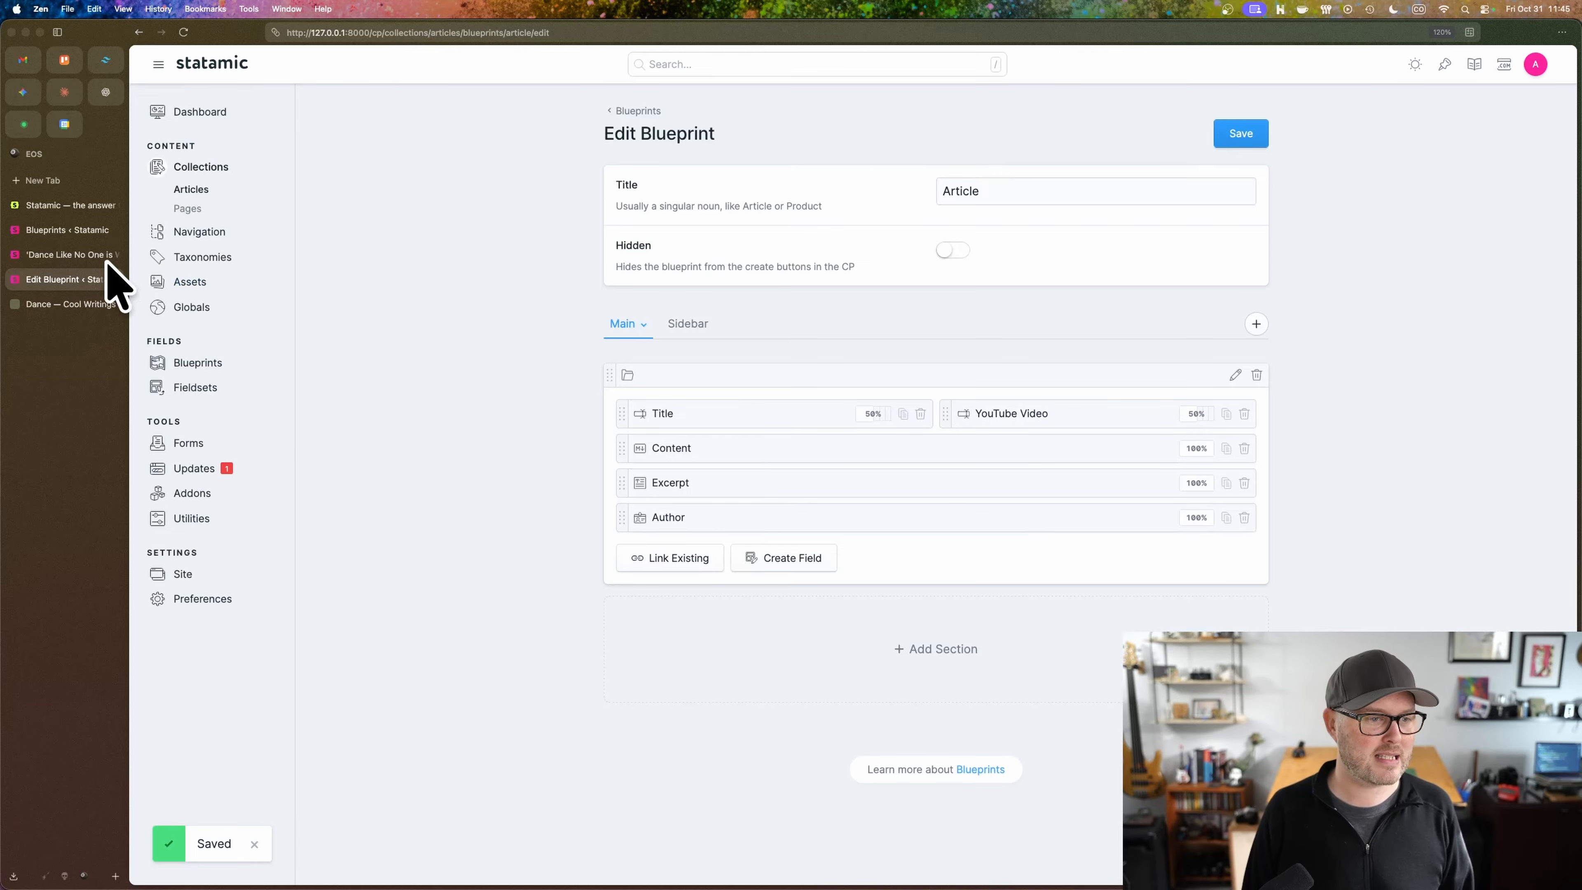
{"action": "left_click", "coordinate": [70, 254]}
{"action": "key", "text": "super+r"}
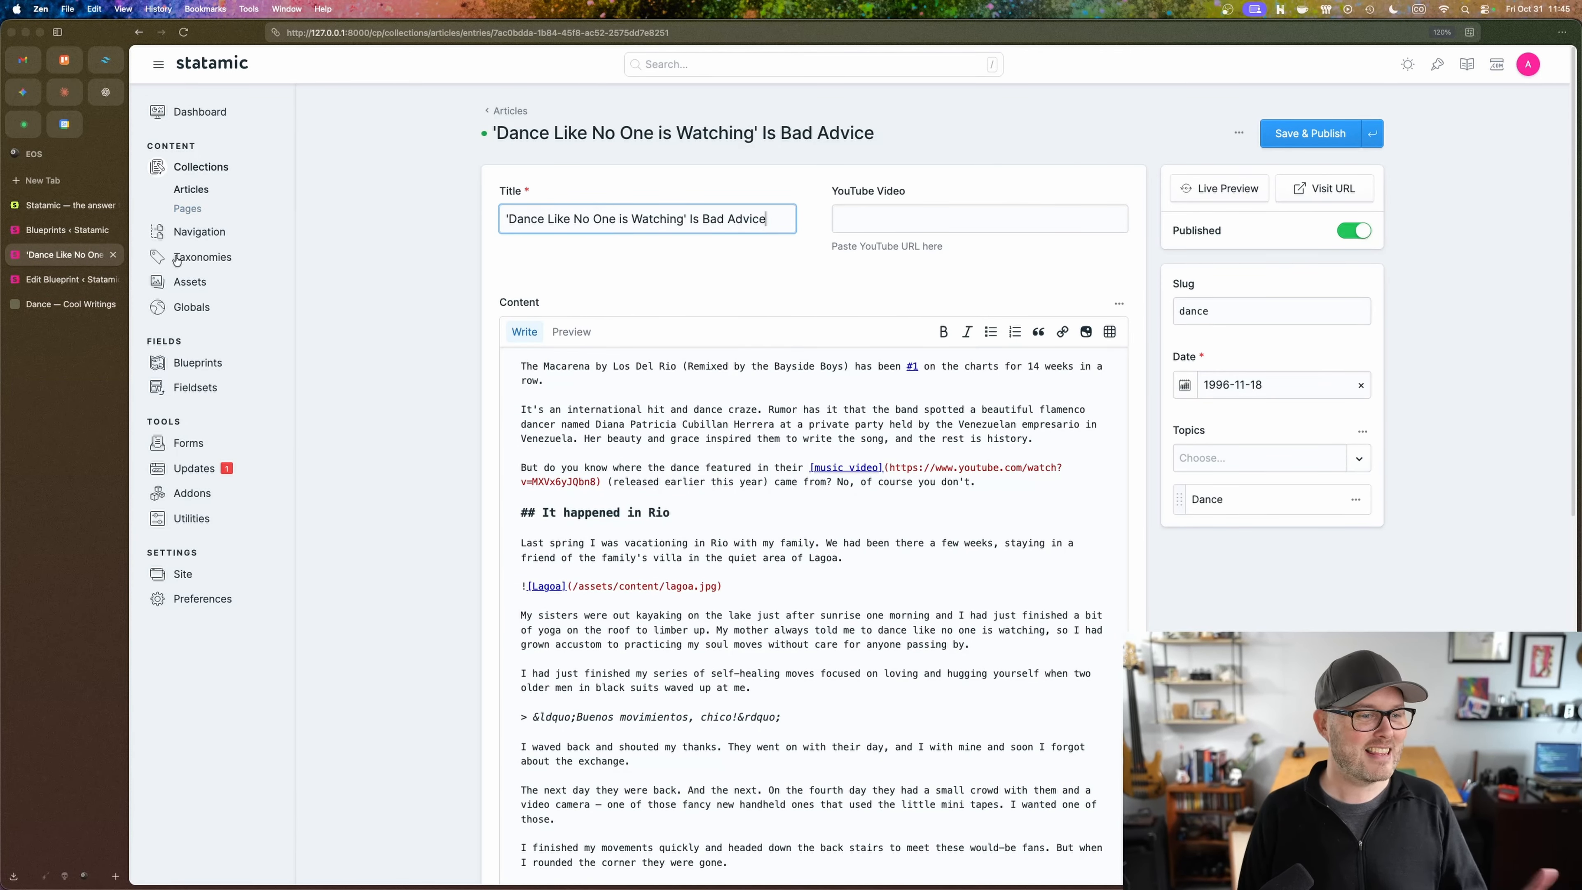
Step: Move the YouTube Video field from Main to above Slug in the Article blueprint's Sidebar, set its width to 100% and save
{"action": "left_click", "coordinate": [26, 277]}
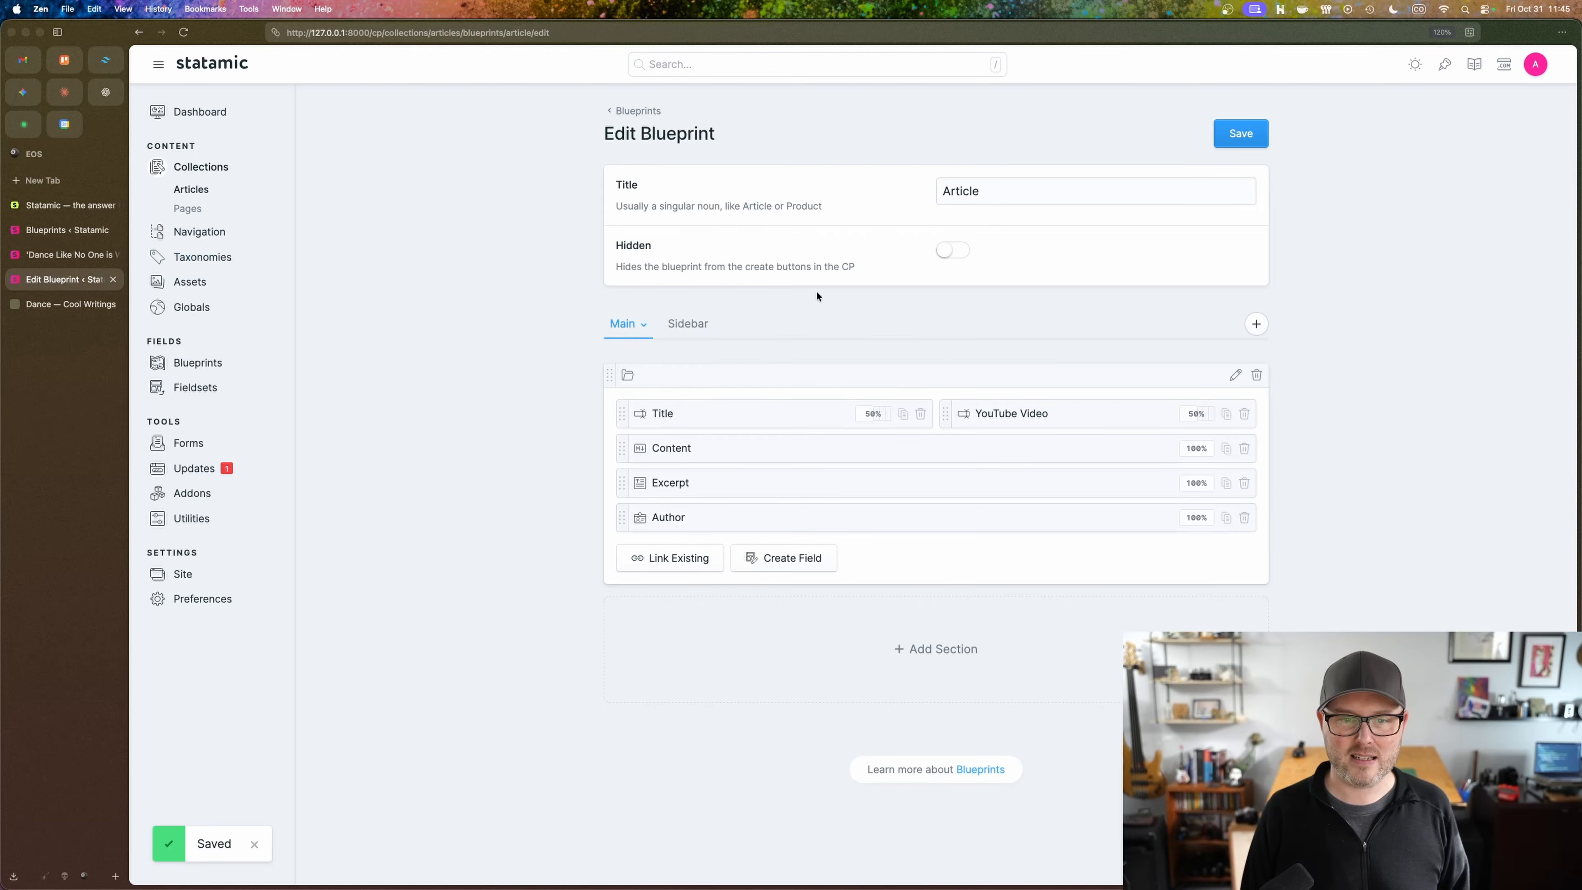
{"action": "left_click", "coordinate": [664, 323]}
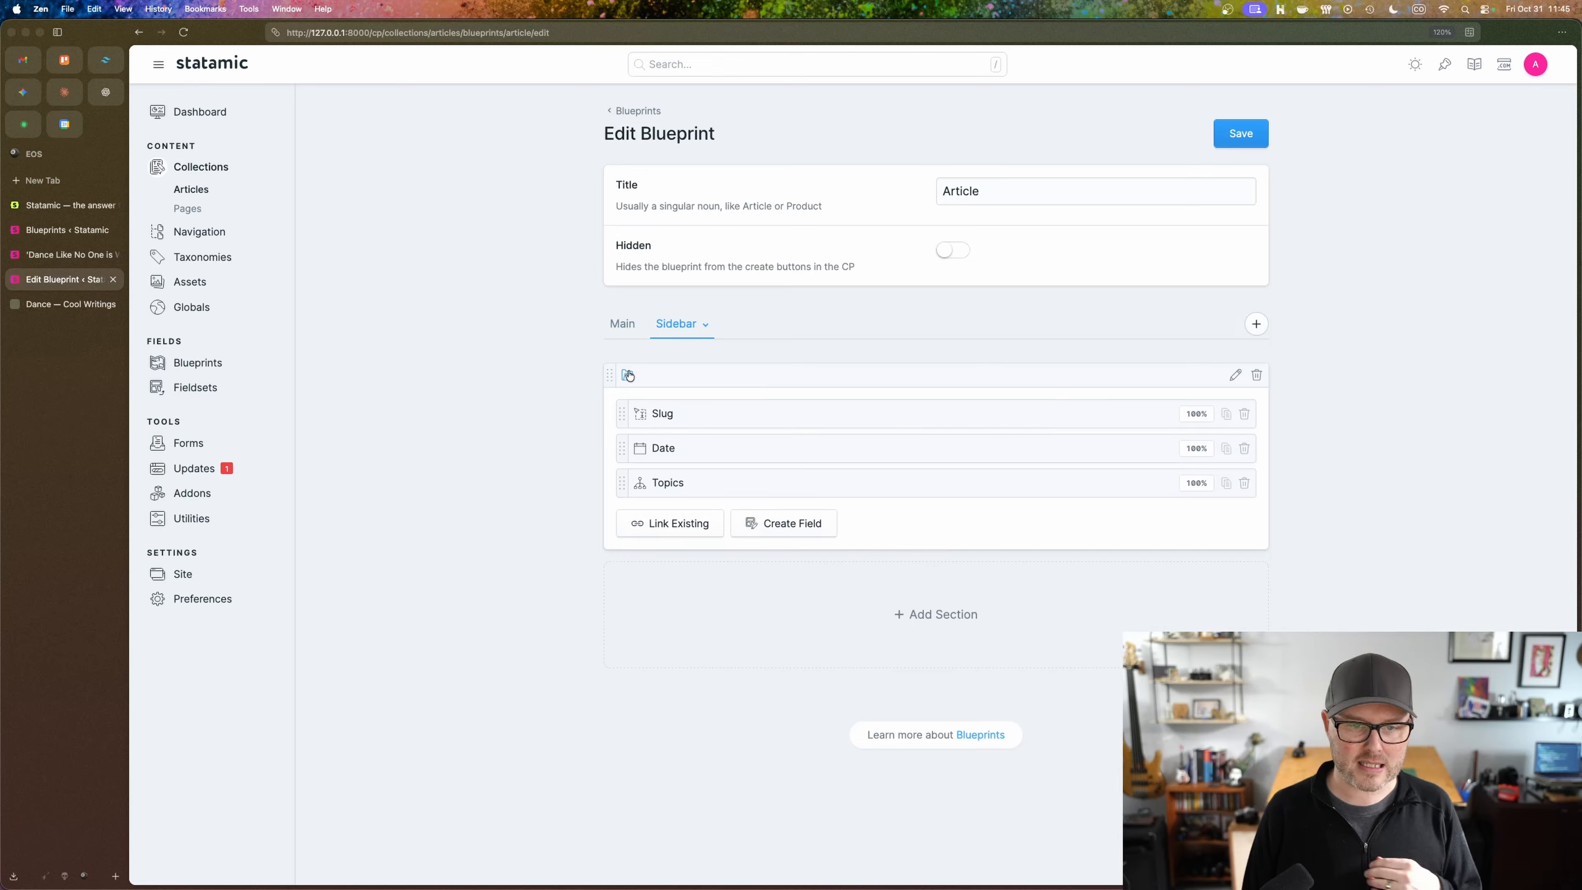
{"action": "left_click", "coordinate": [621, 323]}
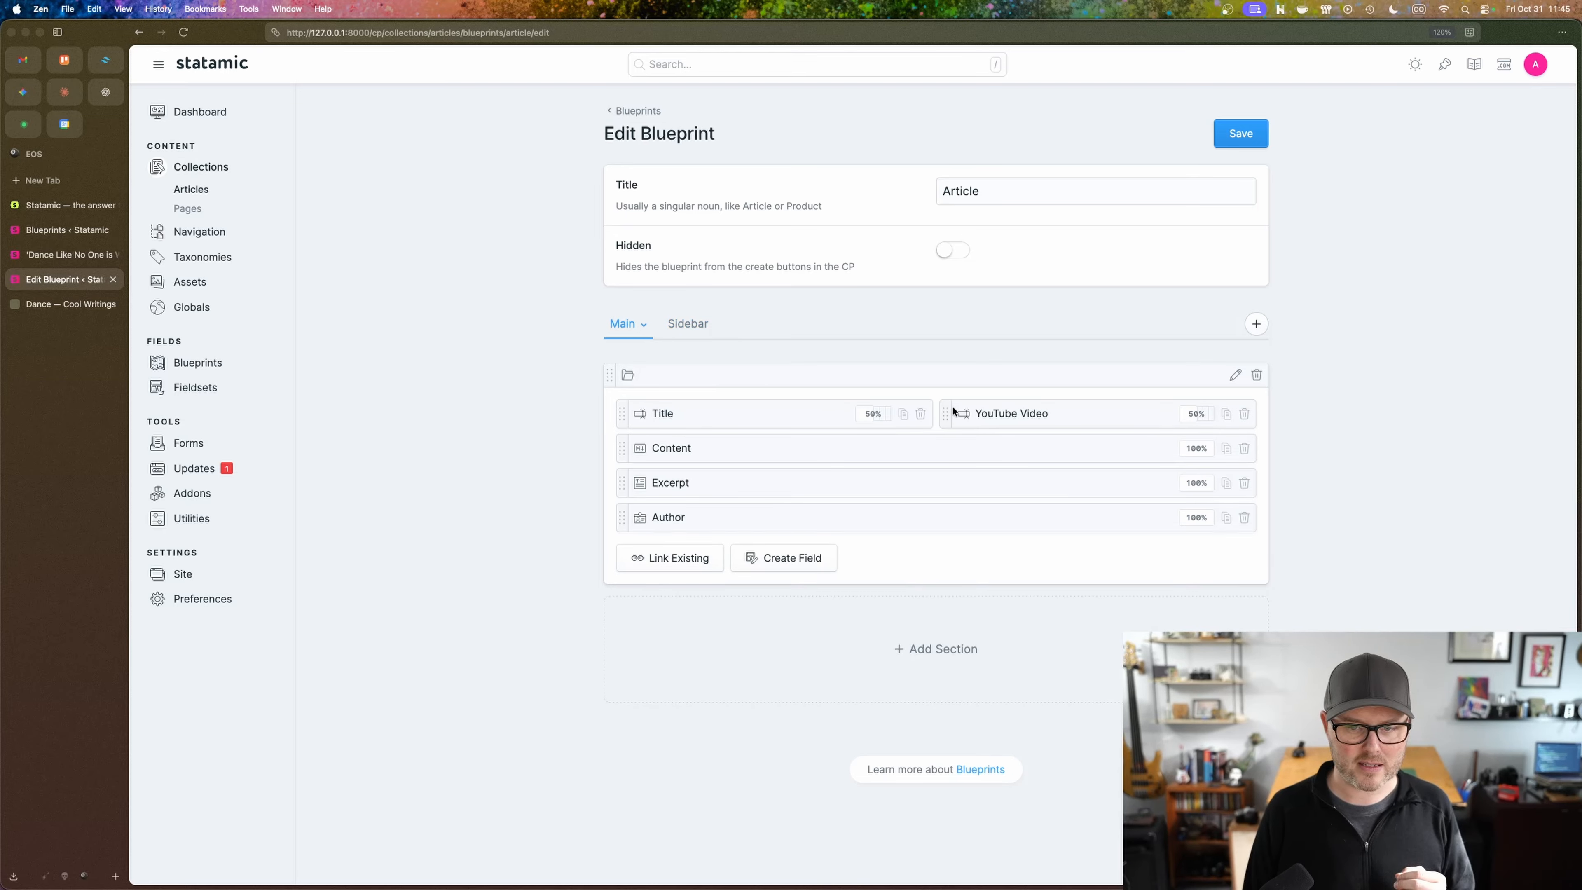
{"action": "left_click_drag", "start_coordinate": [953, 409], "coordinate": [660, 414]}
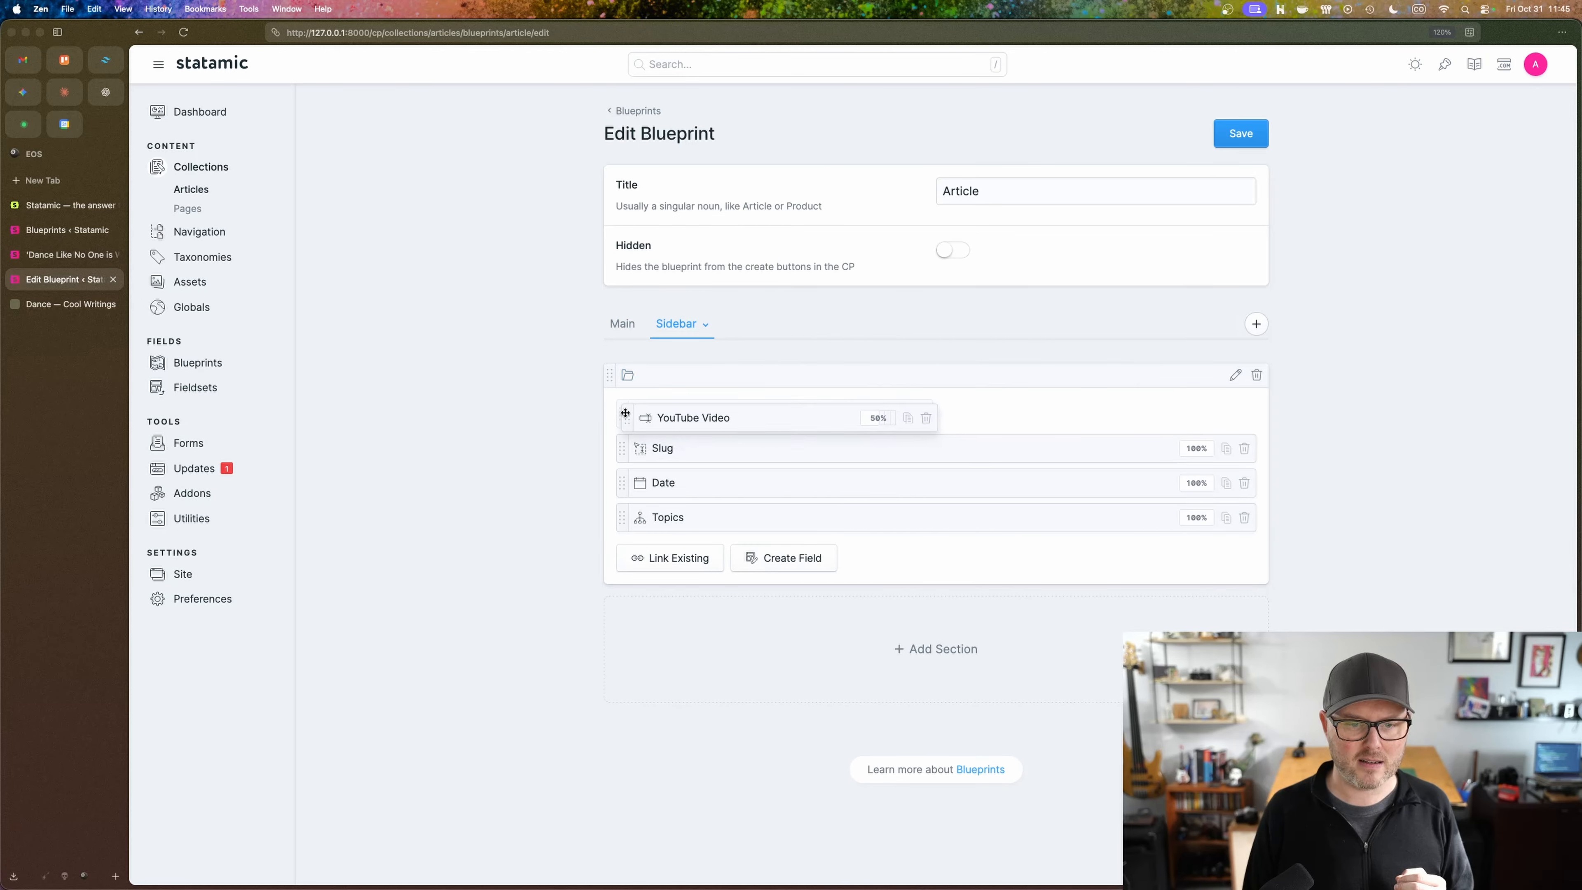
{"action": "left_click", "coordinate": [890, 415]}
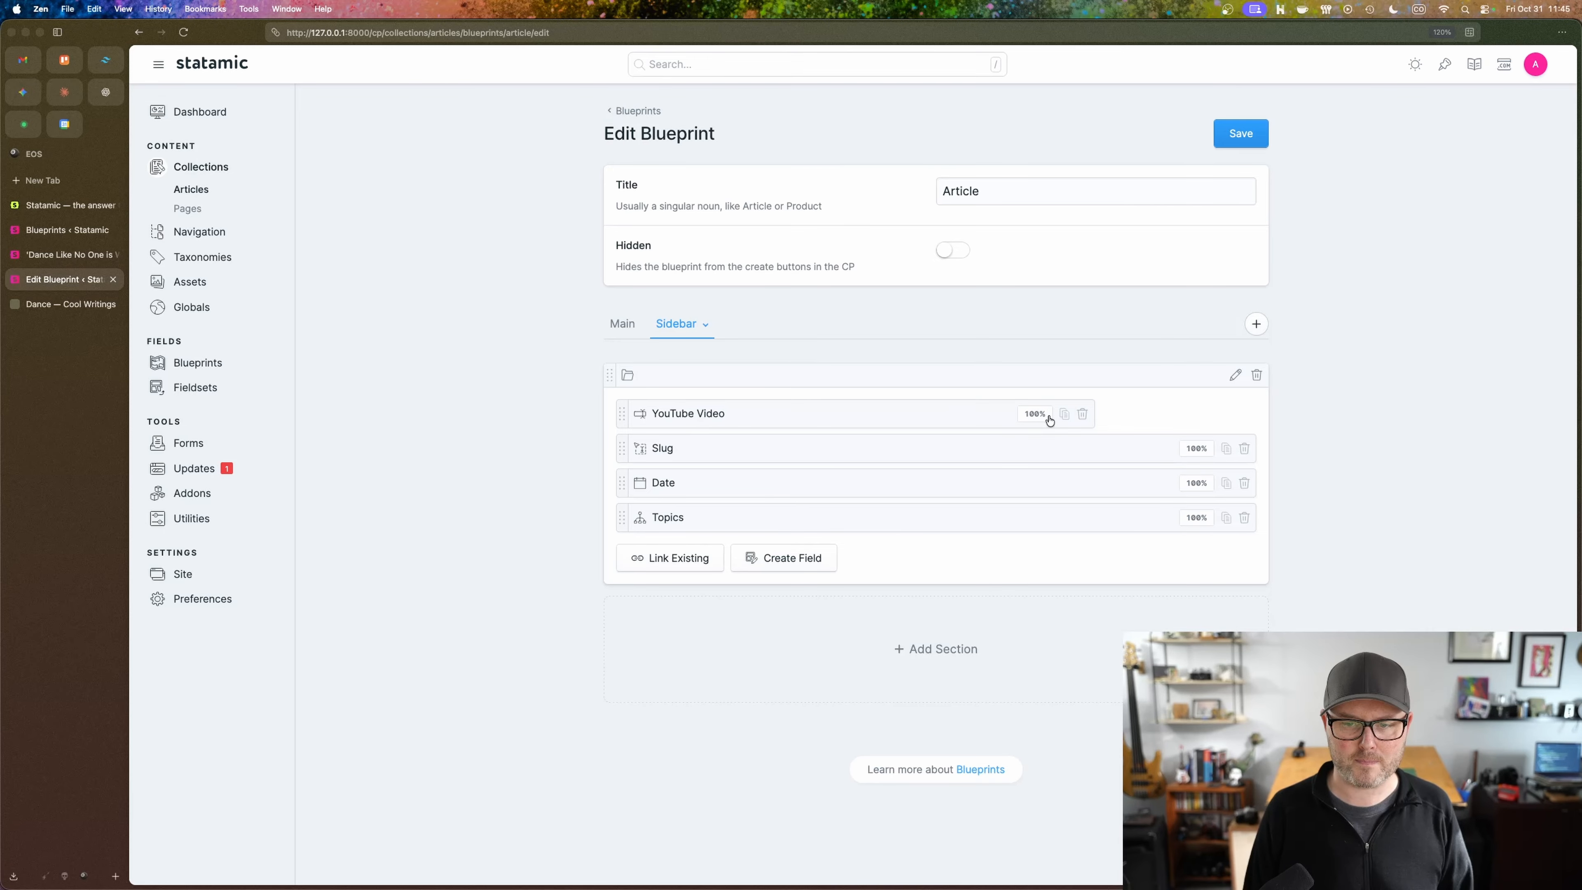
{"action": "key", "text": "super+s"}
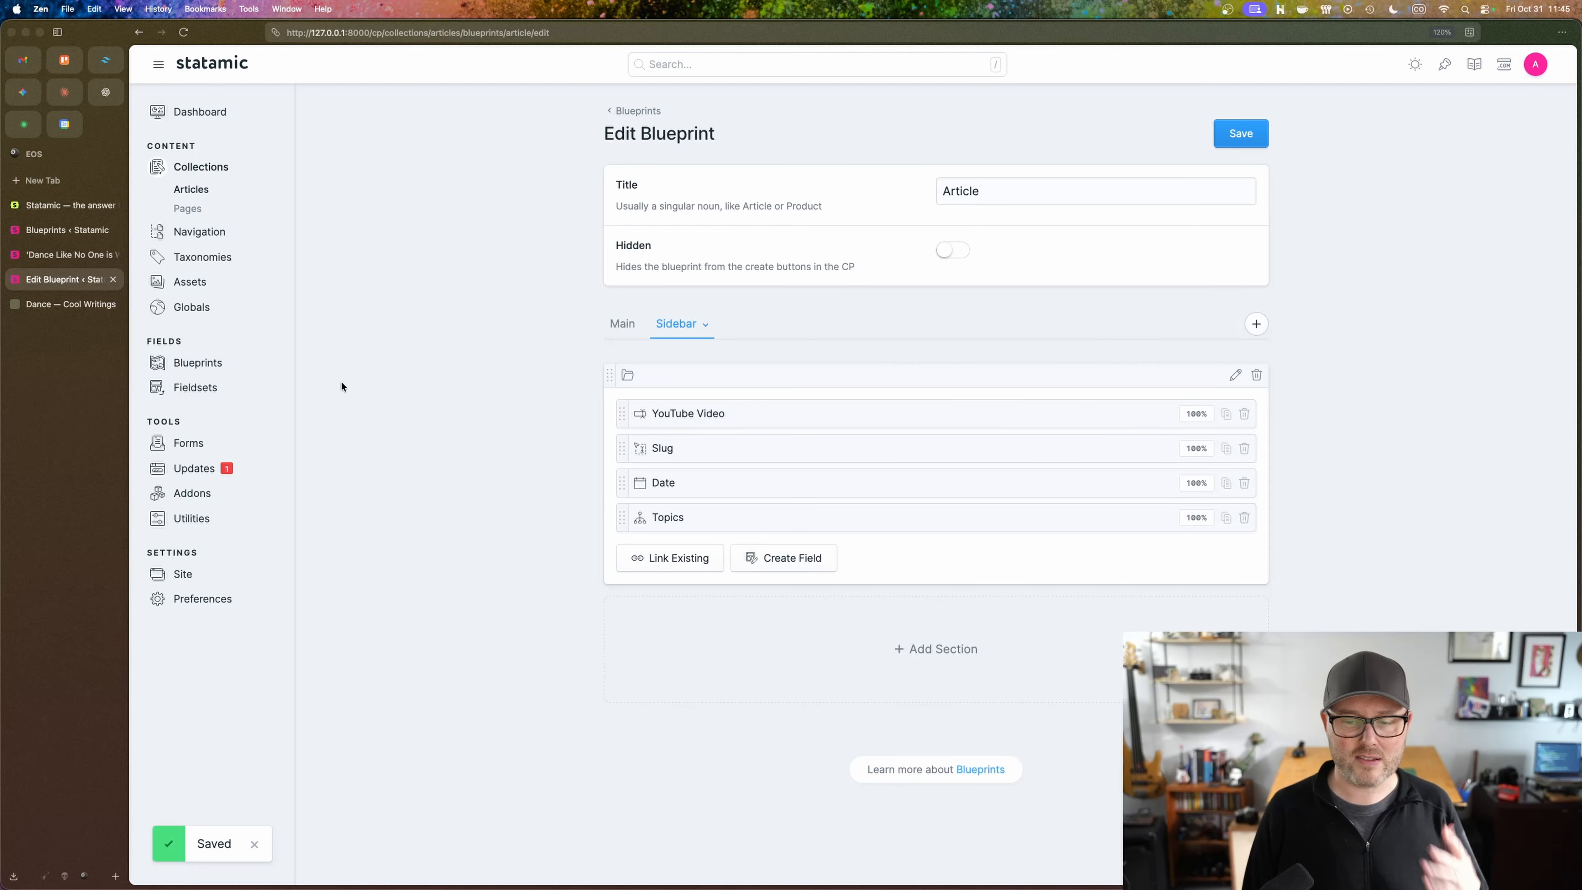
Step: Reload the dance article entry and check the YouTube Video field's placement above Slug
{"action": "left_click", "coordinate": [64, 255]}
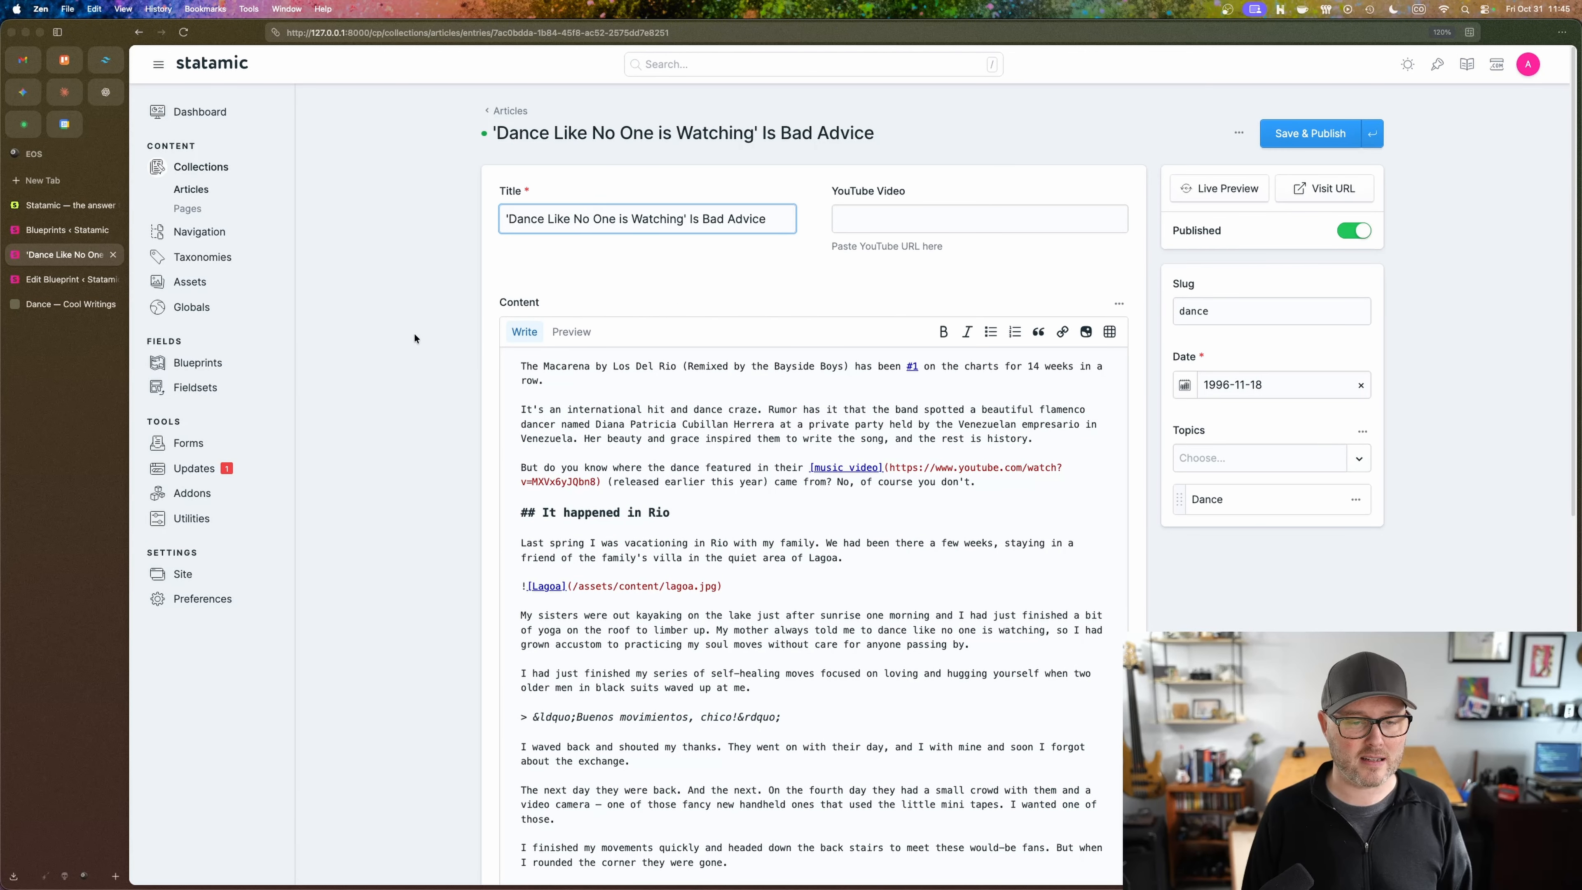
{"action": "key", "text": "super+r"}
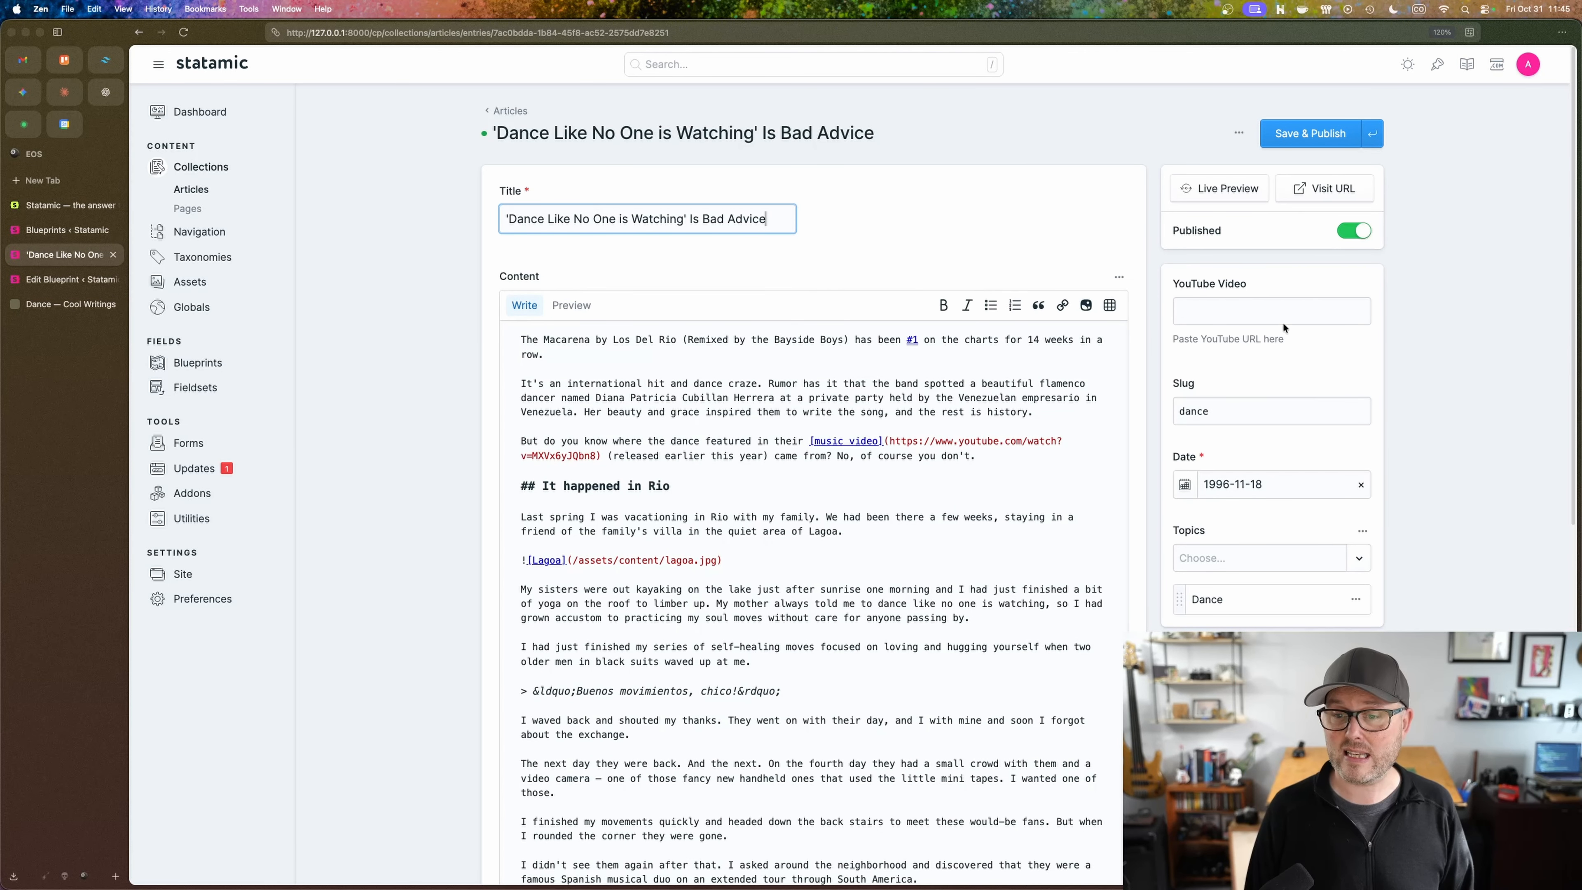
{"action": "left_click", "coordinate": [1258, 318]}
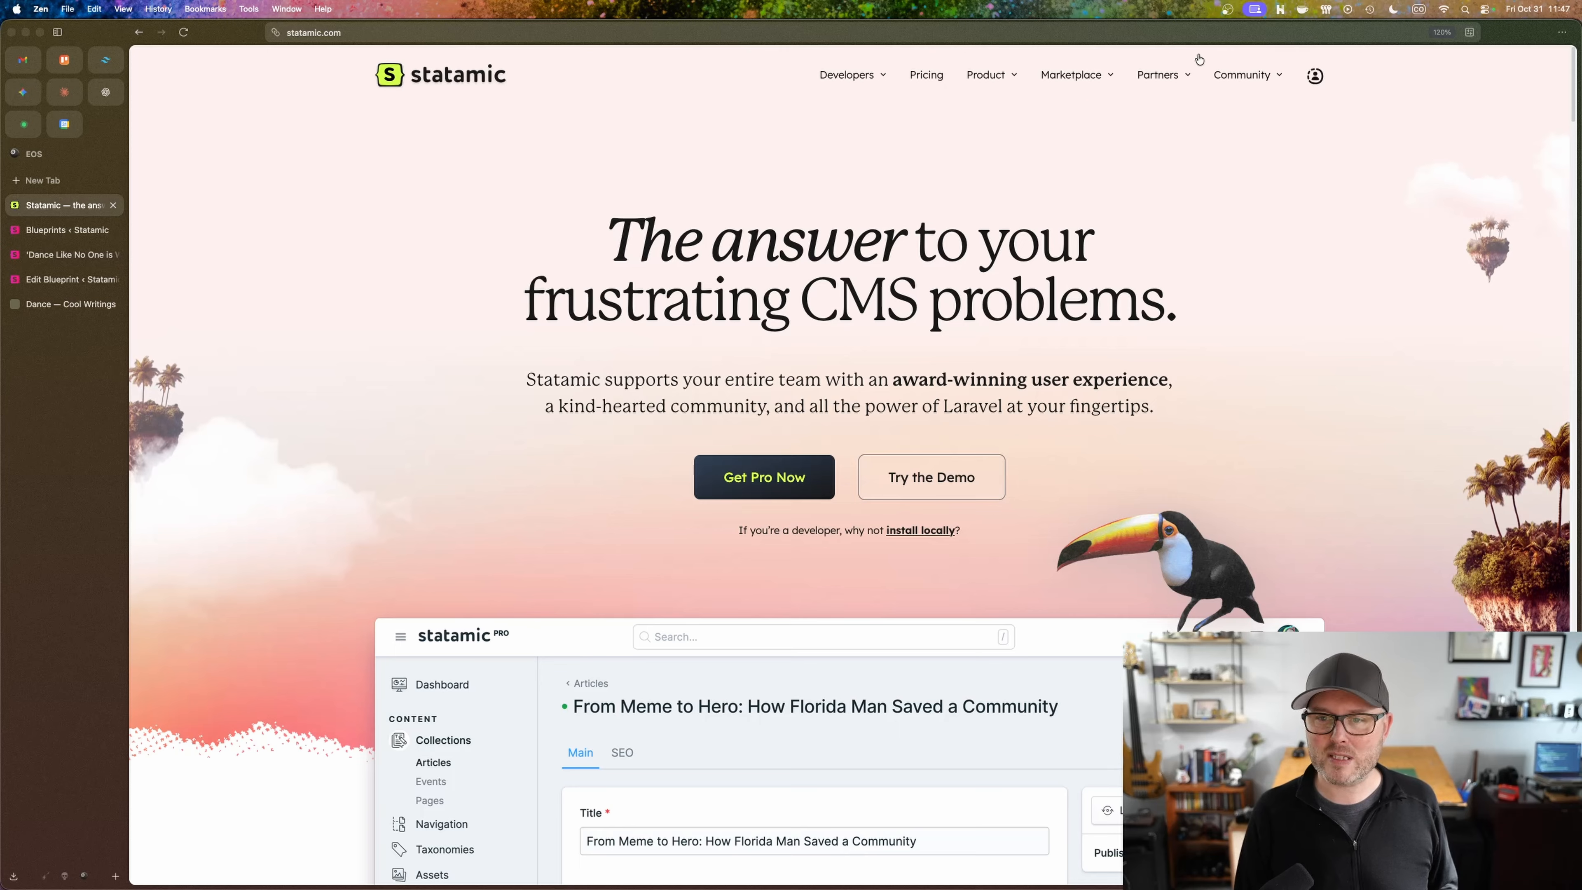
Step: Open the Statamic website's partners page for hiring a Statamic expert
{"action": "left_click", "coordinate": [1173, 129]}
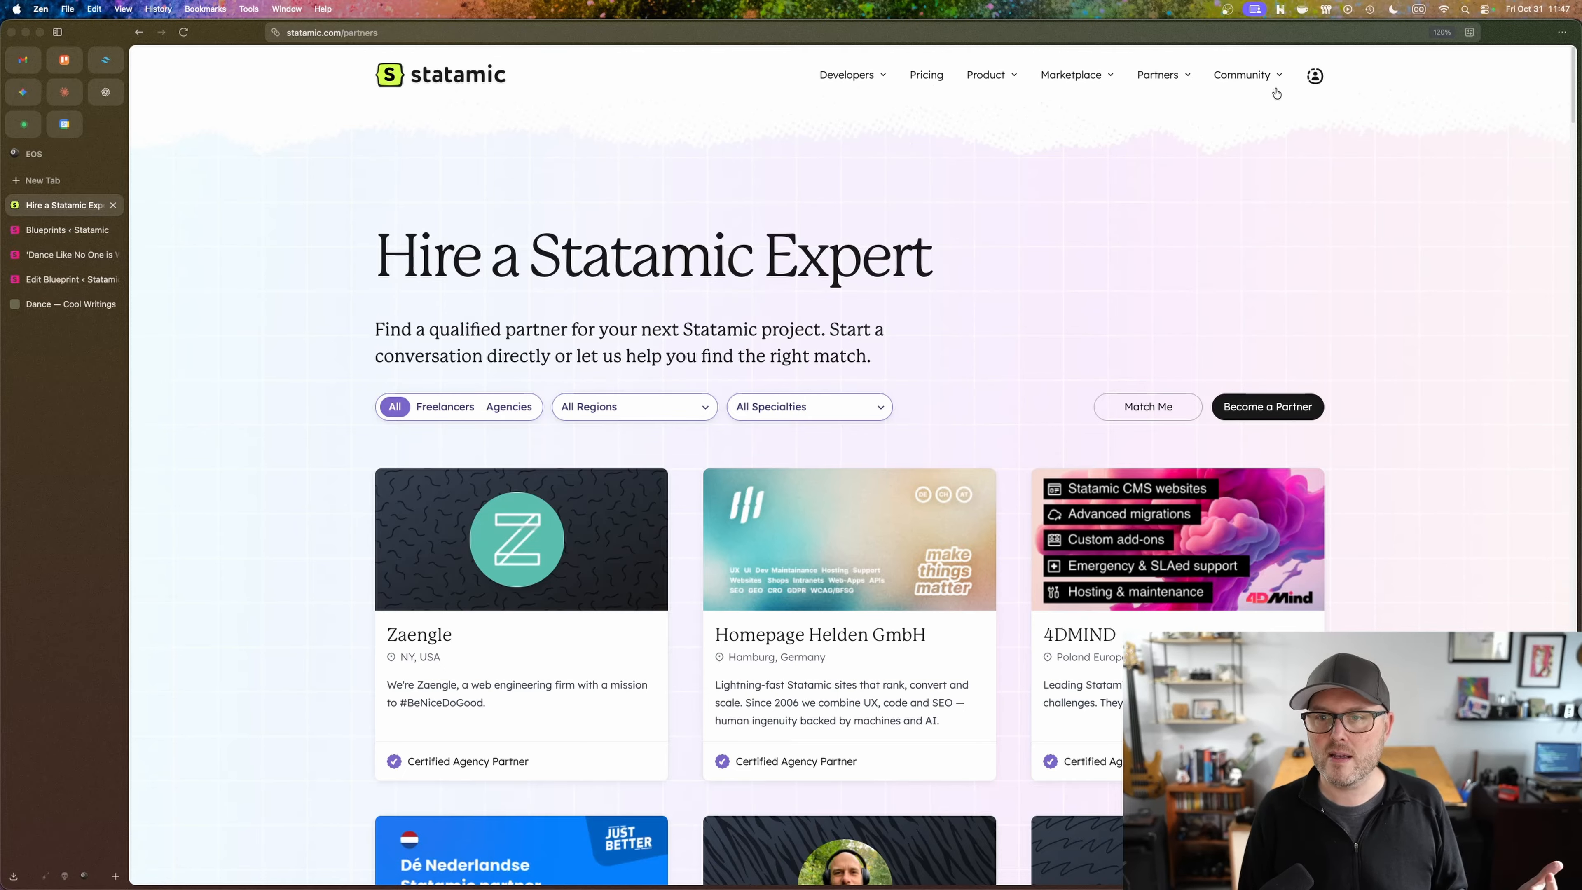
{"action": "mouse_move", "coordinate": [1247, 77]}
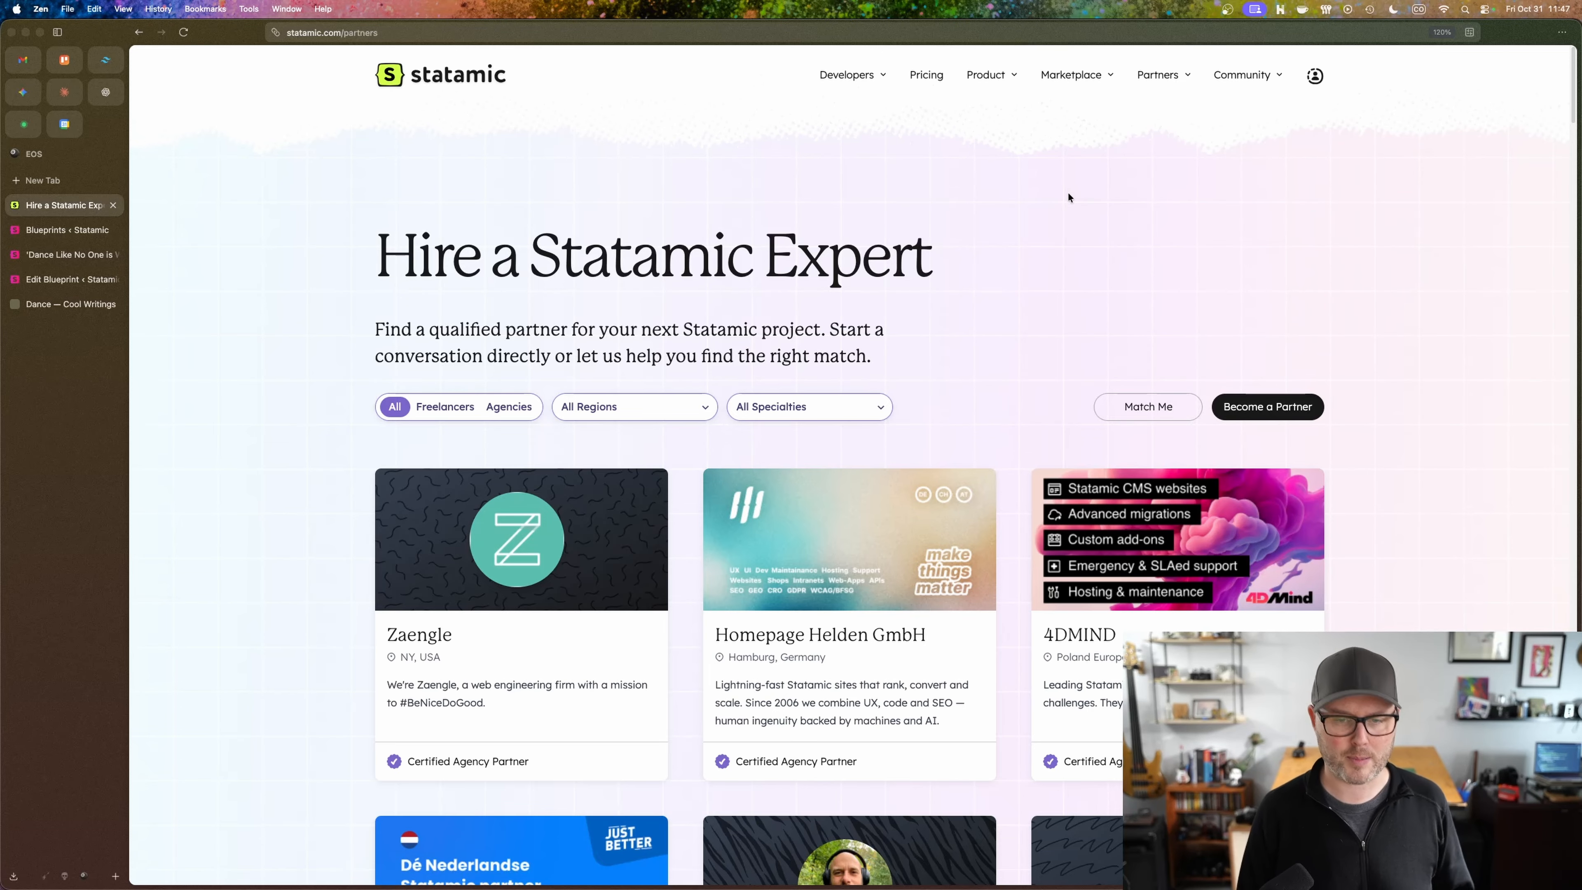
Step: Open laravel.com in a new browser tab and examine the homepage's headline and introduction
{"action": "key", "text": "super+t"}
{"action": "type", "text": "la"}
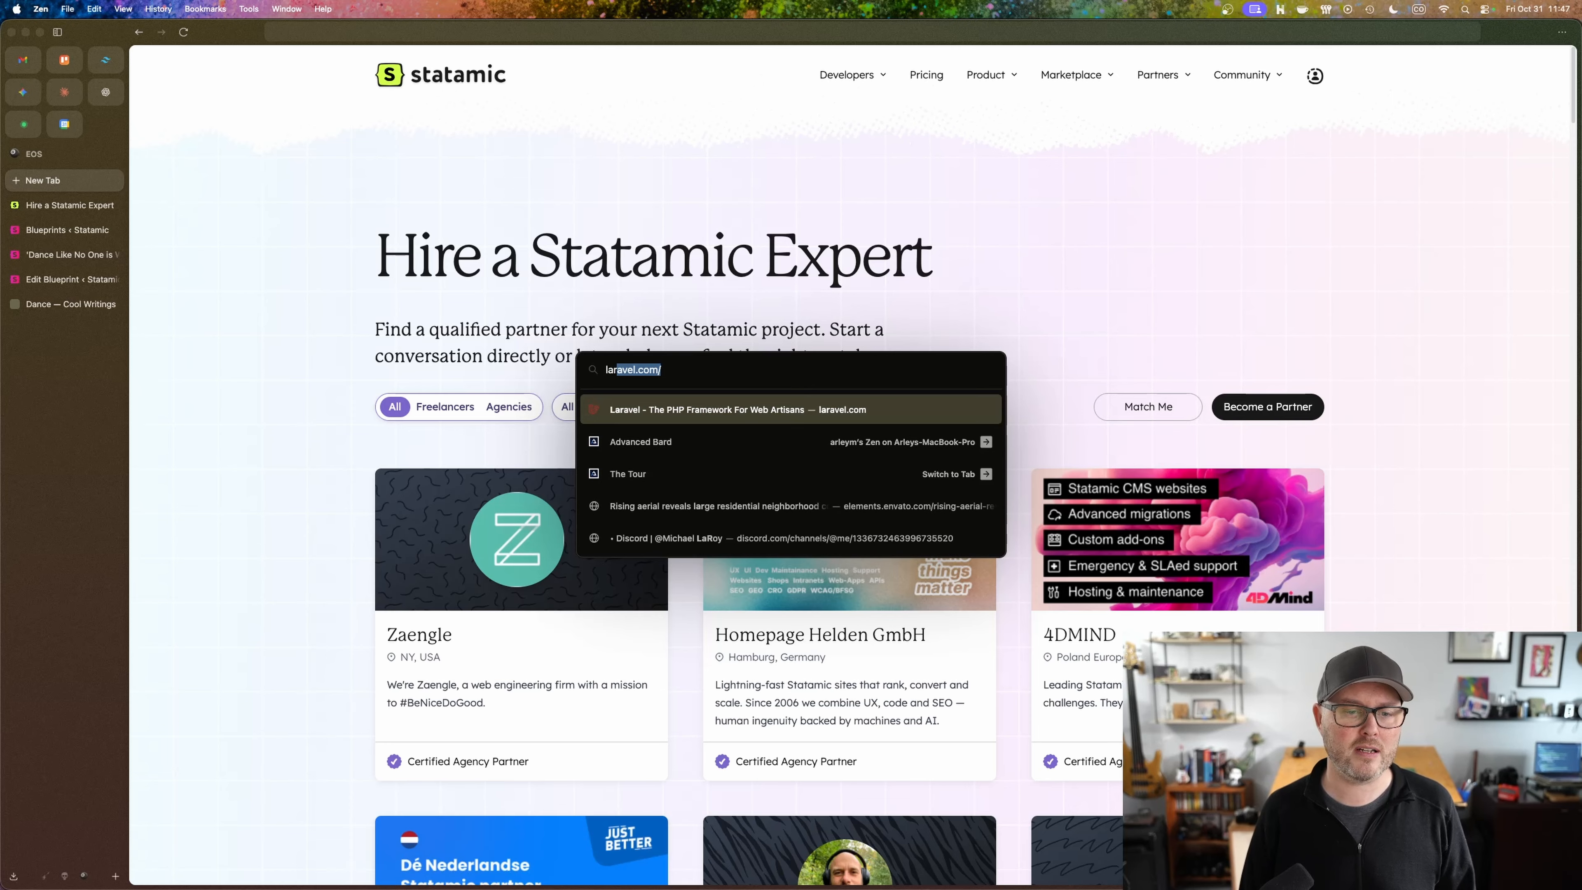
{"action": "key", "text": "Return"}
{"action": "left_click_drag", "start_coordinate": [837, 444], "coordinate": [693, 347]}
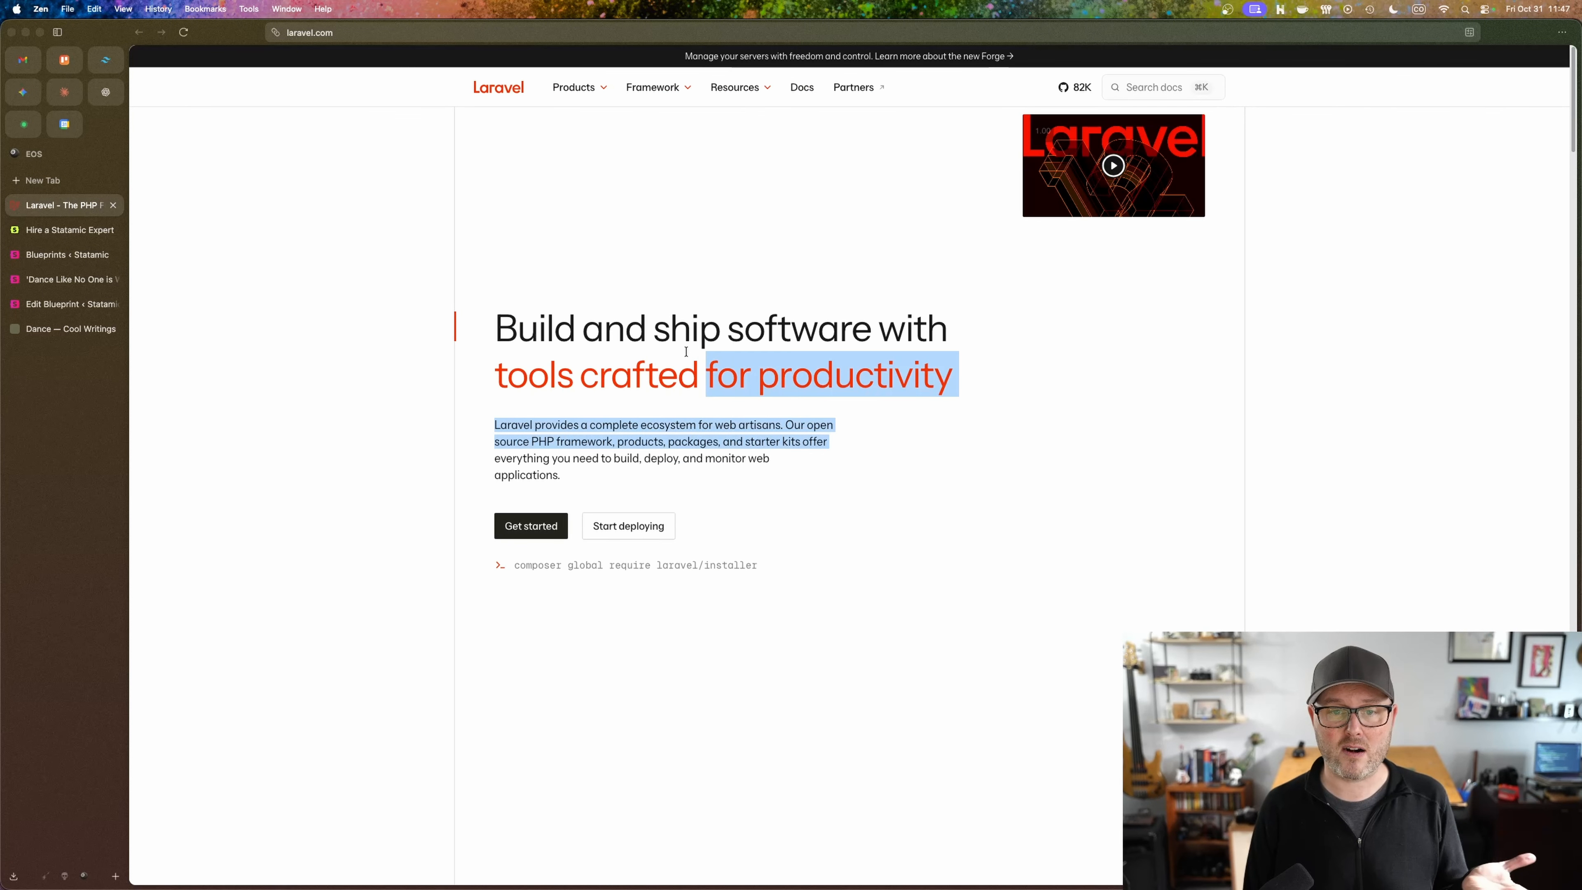